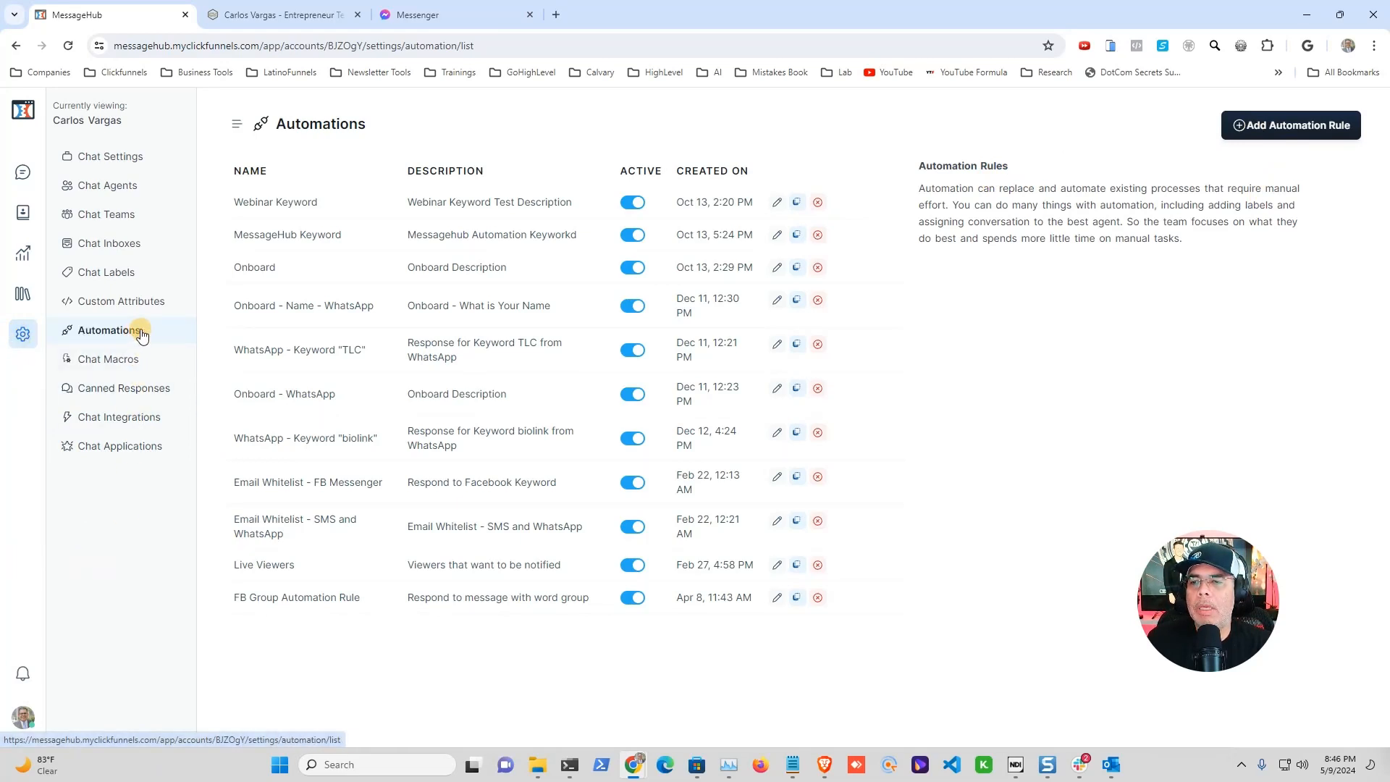
# Step: Create a new automation rule named 'Lulu Keyword for Course', described as responding to the keyword LULU
pyautogui.click(1256, 129)
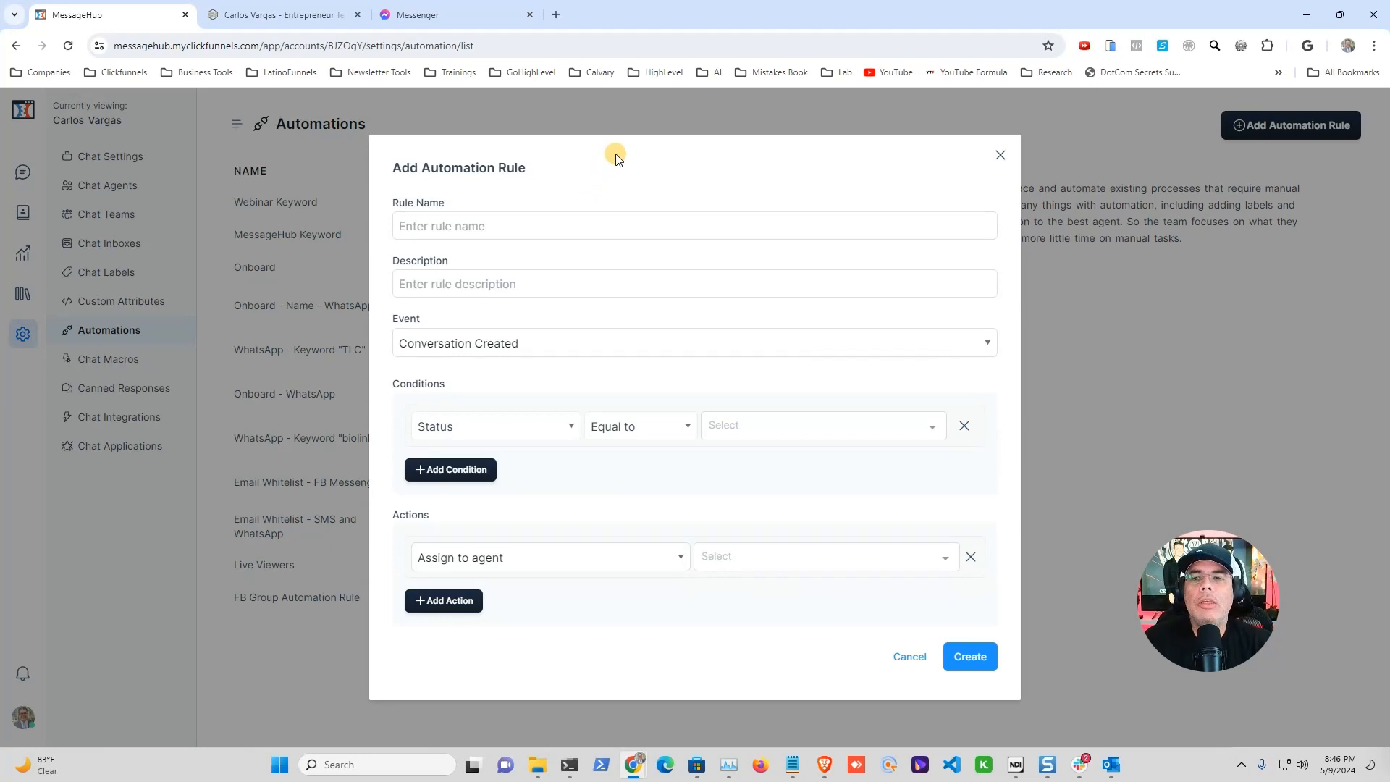
pyautogui.click(454, 226)
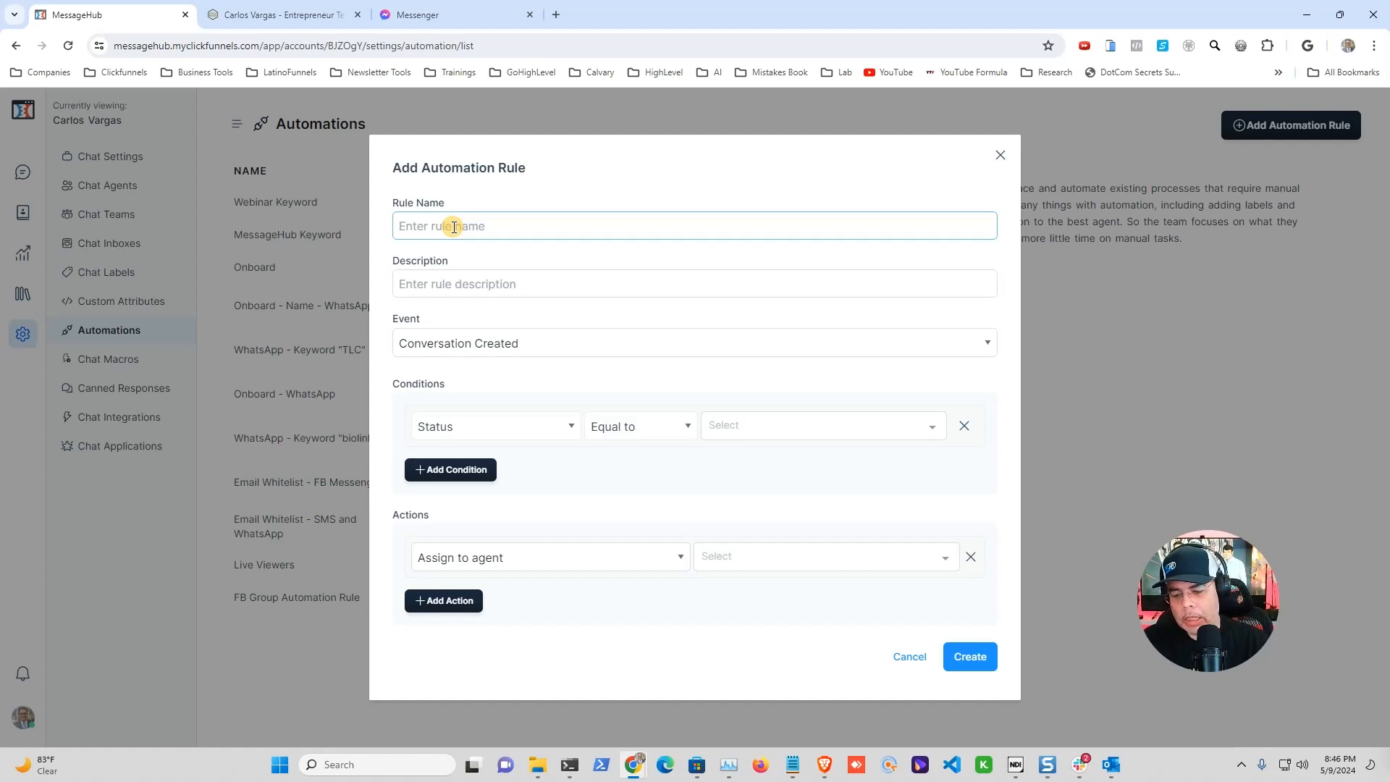
pyautogui.write('Lulu ')
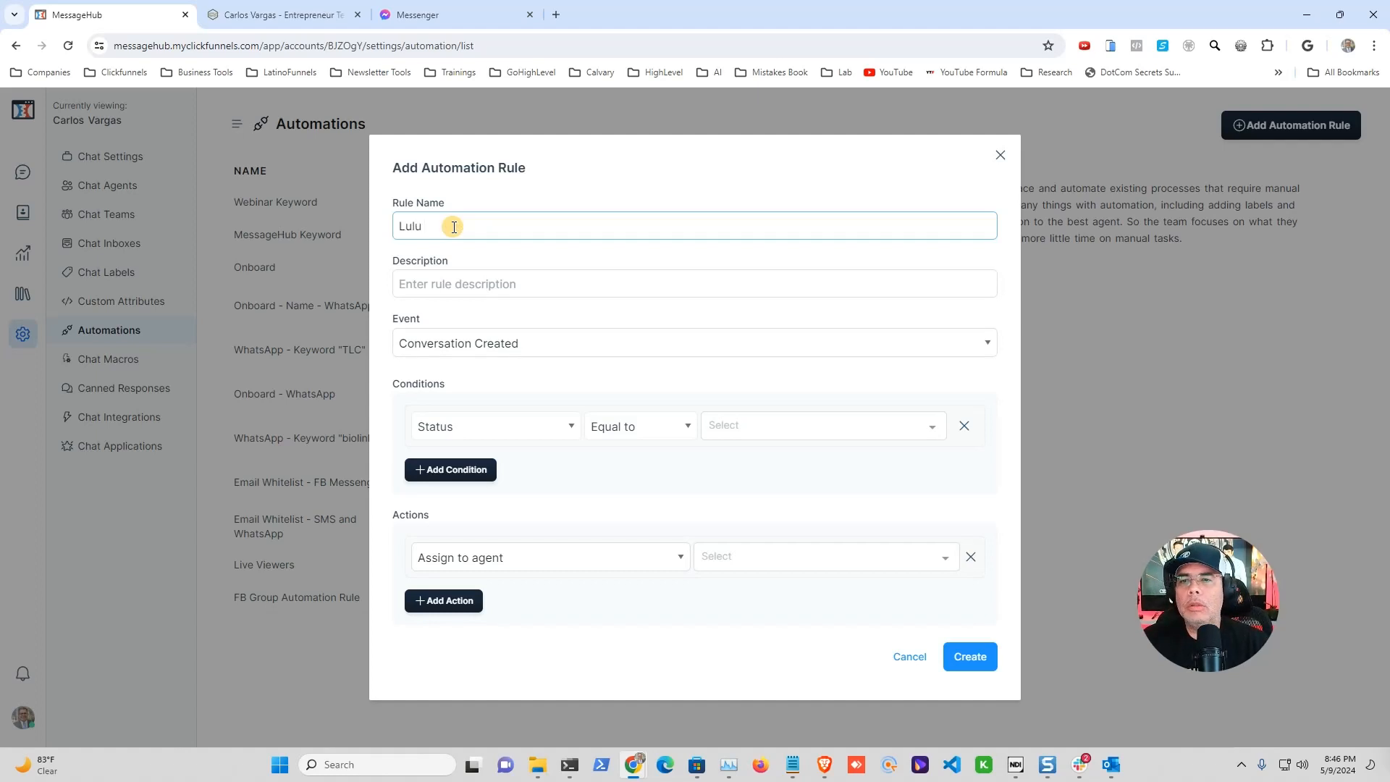
pyautogui.write('Keyword')
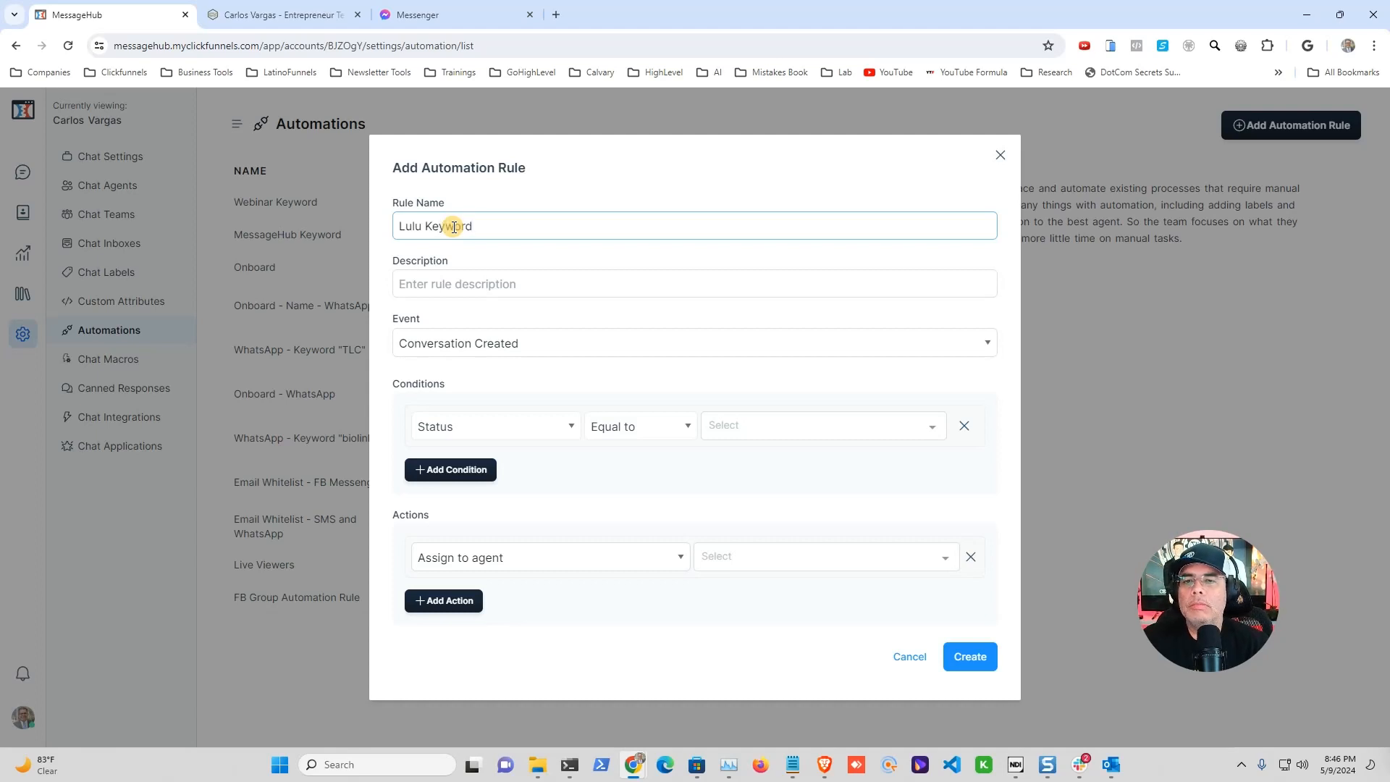
pyautogui.write(' for Cour')
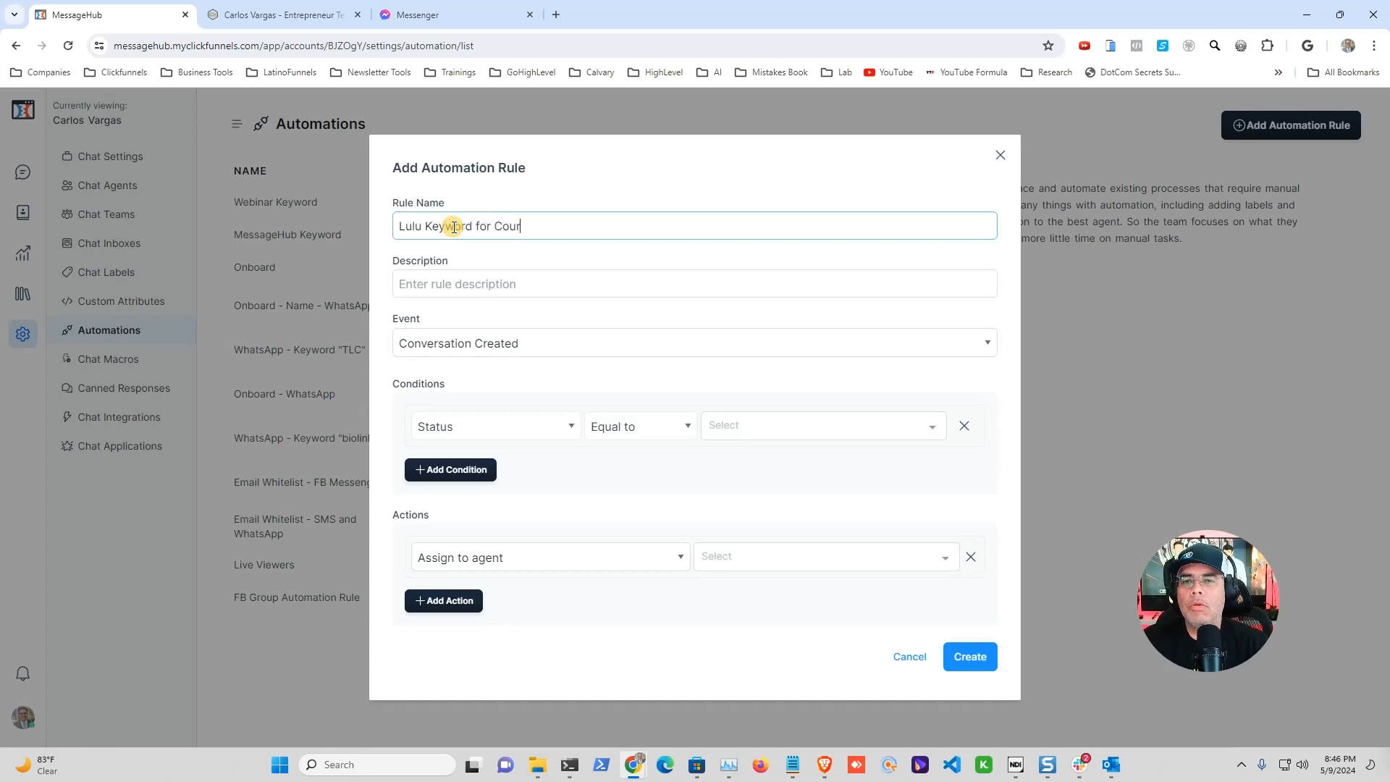
pyautogui.write('se')
pyautogui.click(462, 282)
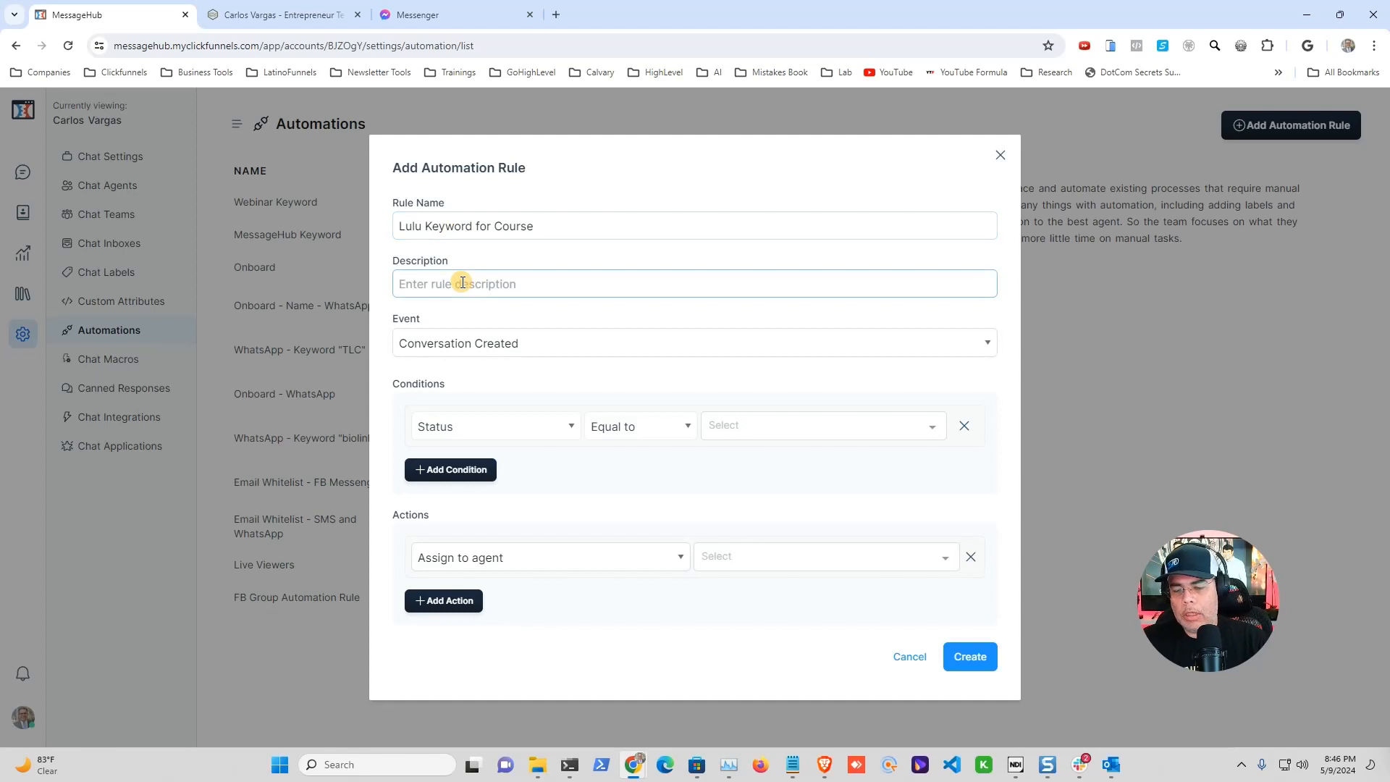
pyautogui.write('This w')
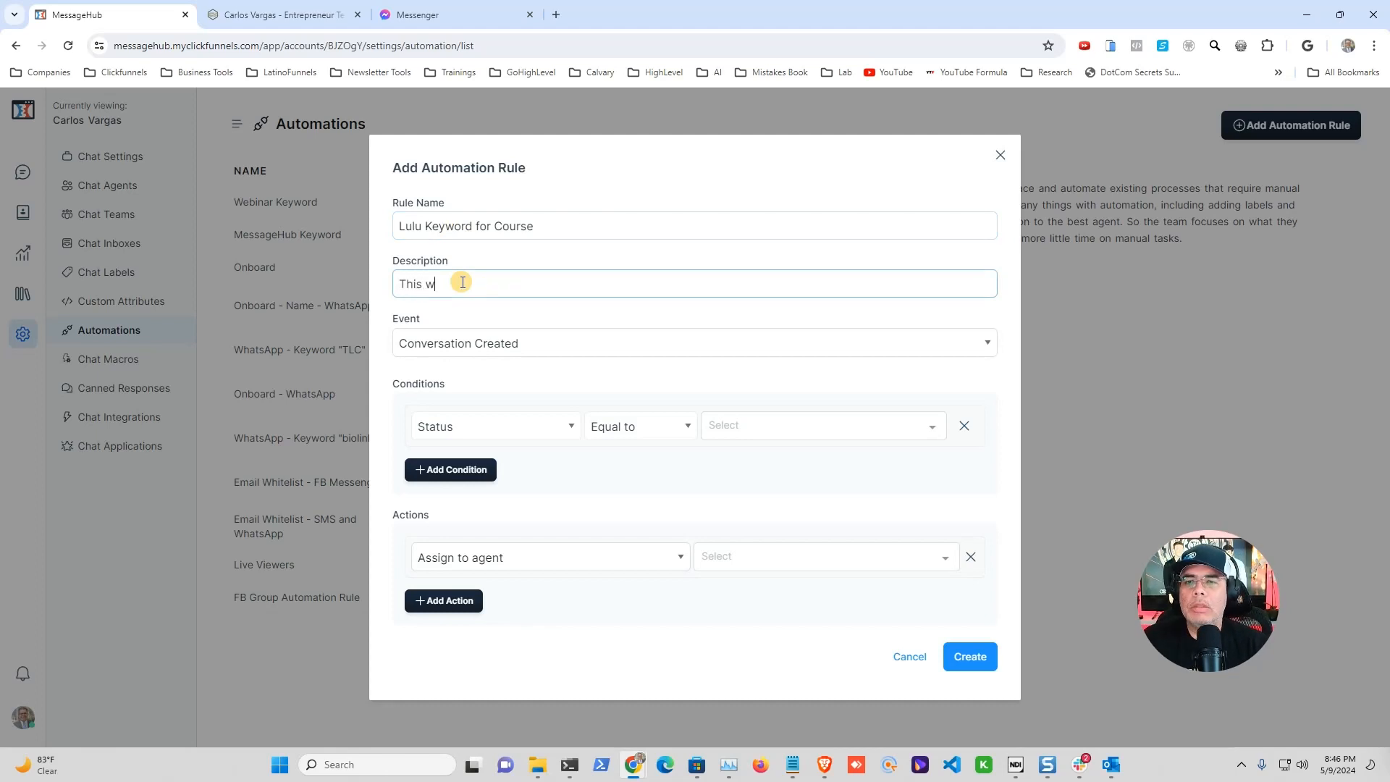
pyautogui.write('ill respond whe')
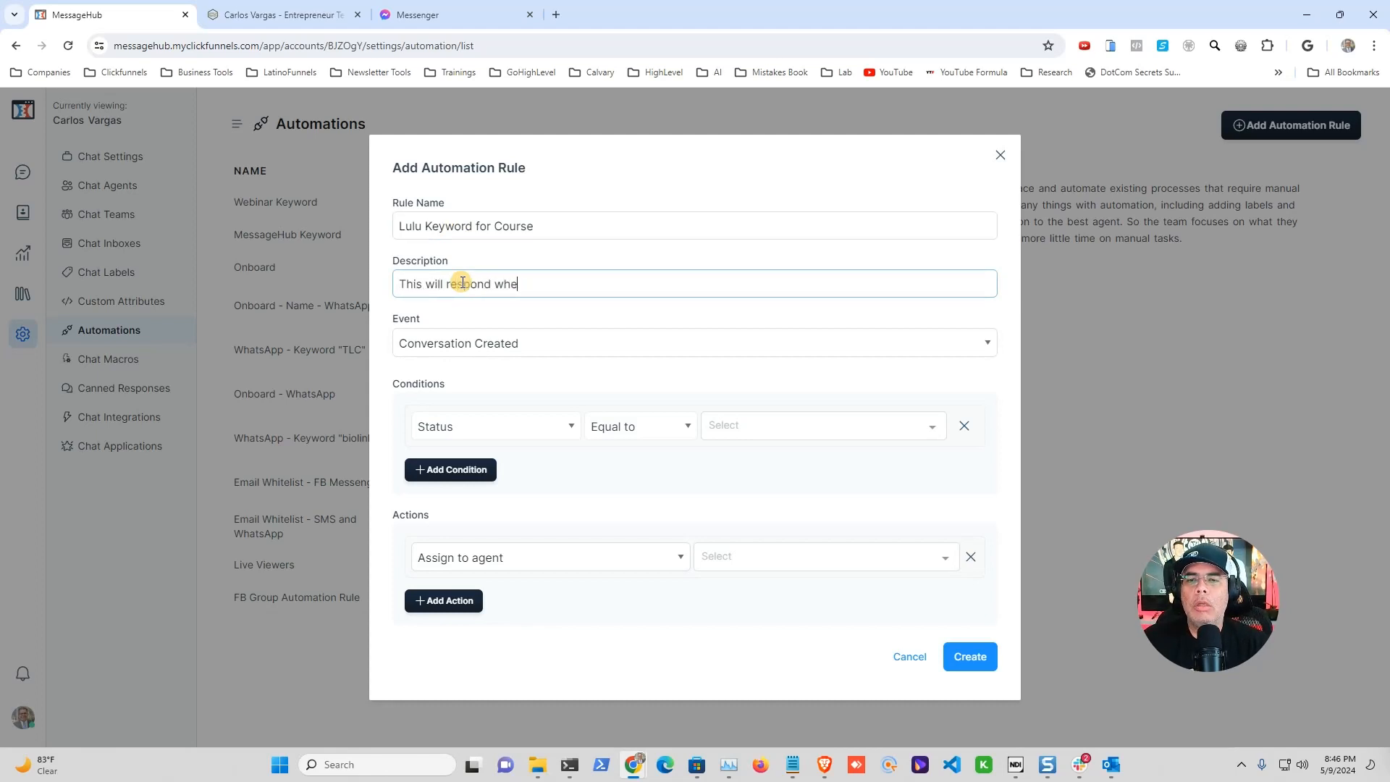
pyautogui.write('n someone send ')
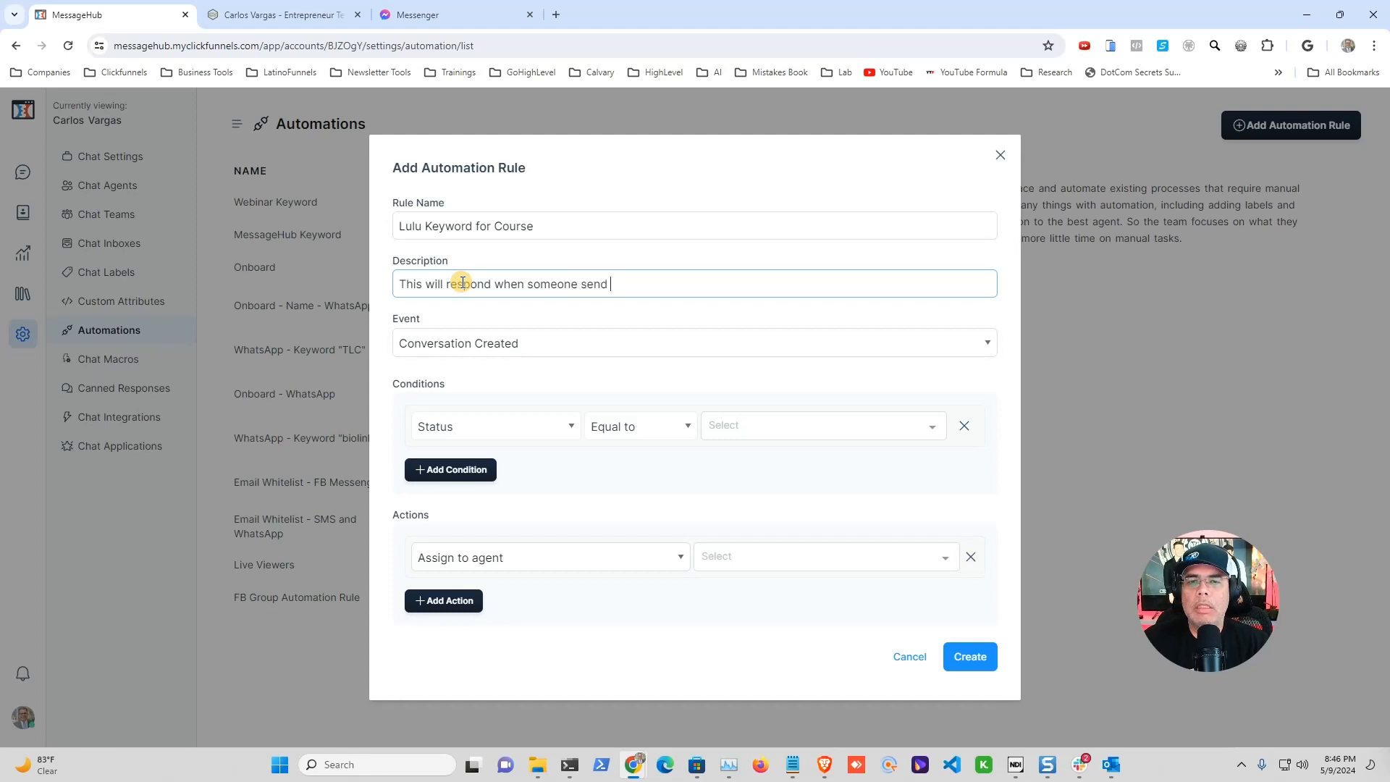
pyautogui.write('the keyword LULU')
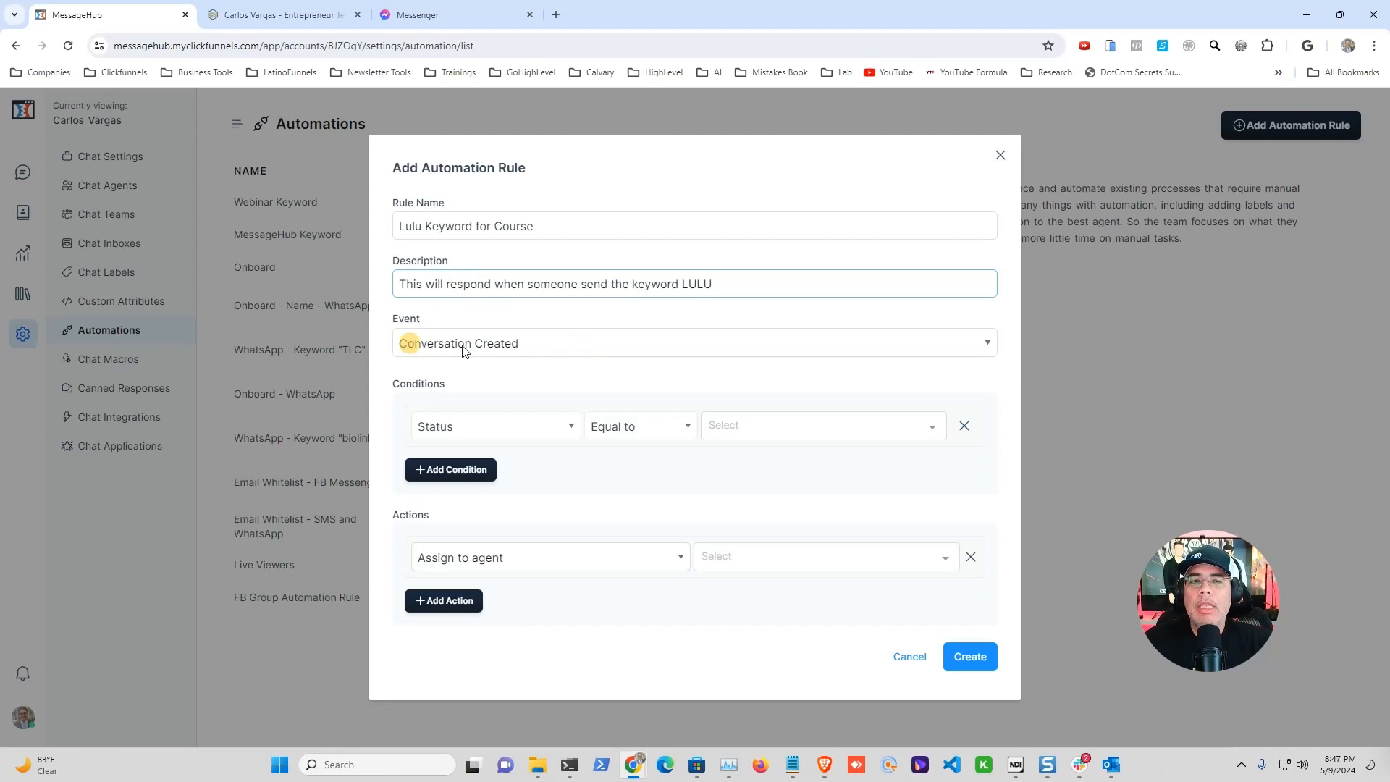
# Step: Change the rule's trigger event from Conversation Created to Message Created
pyautogui.click(984, 343)
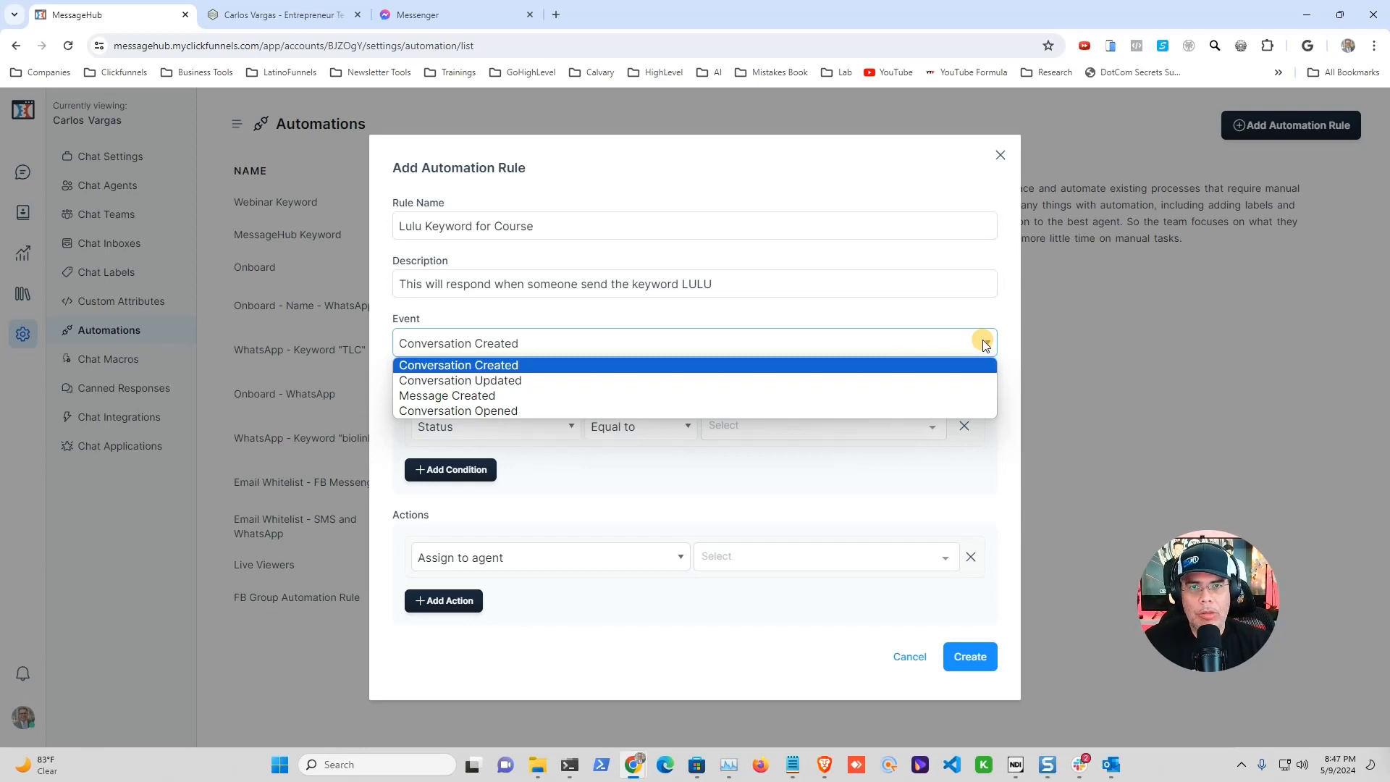
pyautogui.click(481, 396)
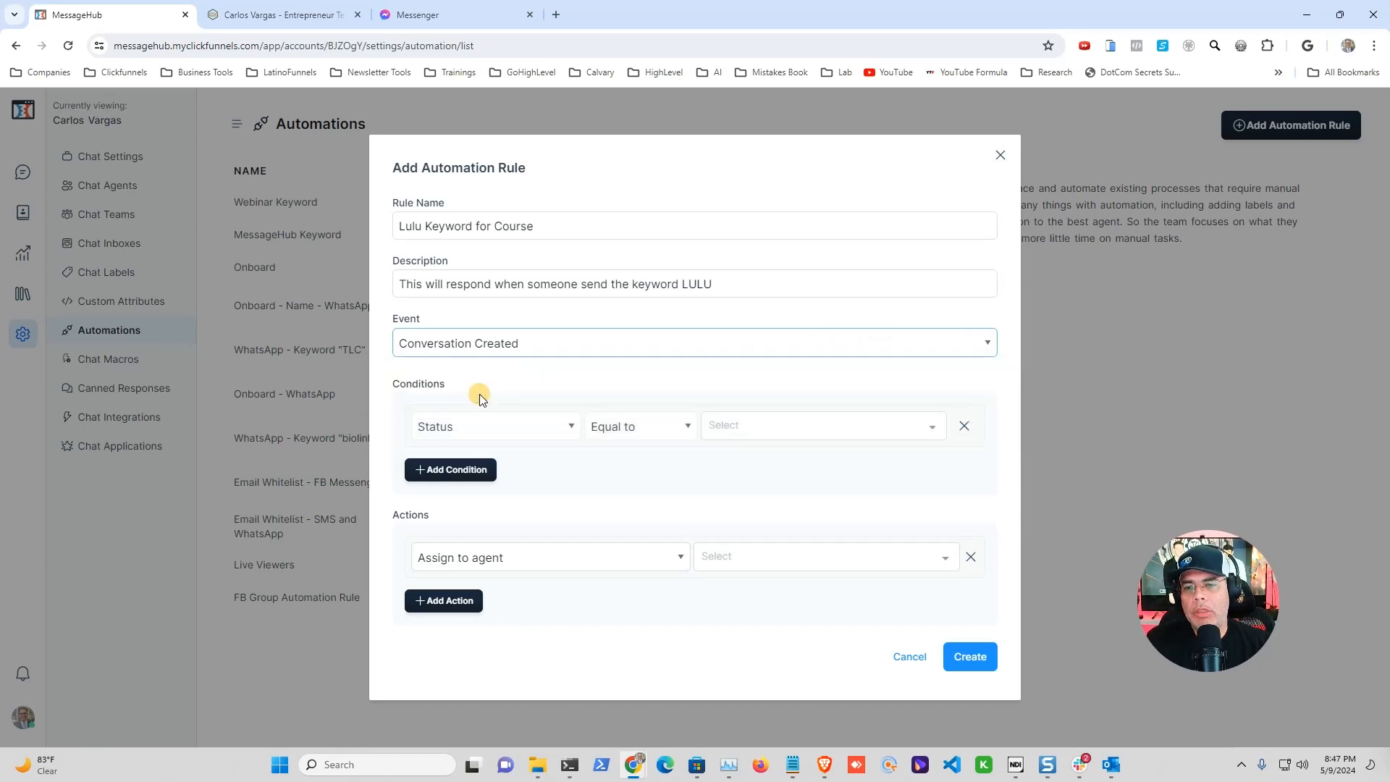
pyautogui.click(562, 425)
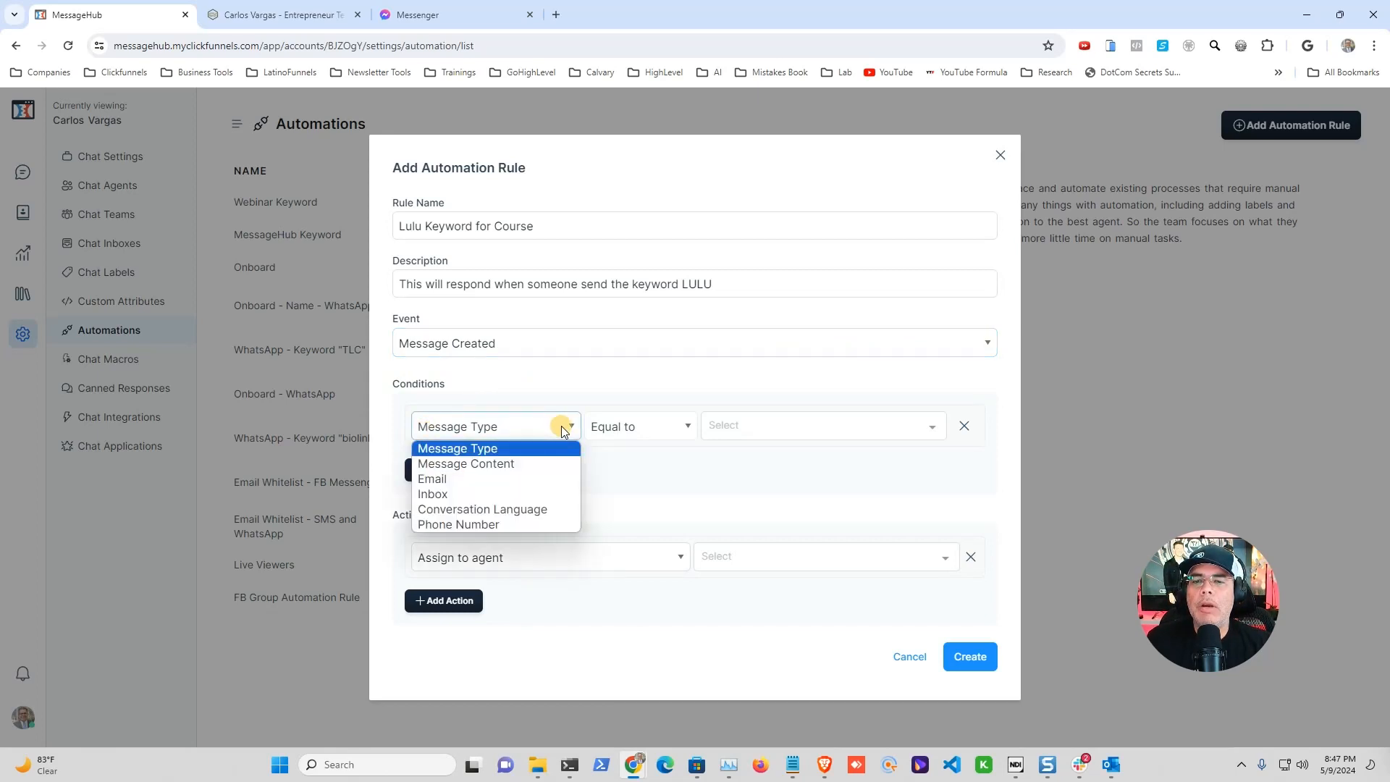
# Step: Set the condition to Message Content Contains 'lulu'
pyautogui.click(503, 463)
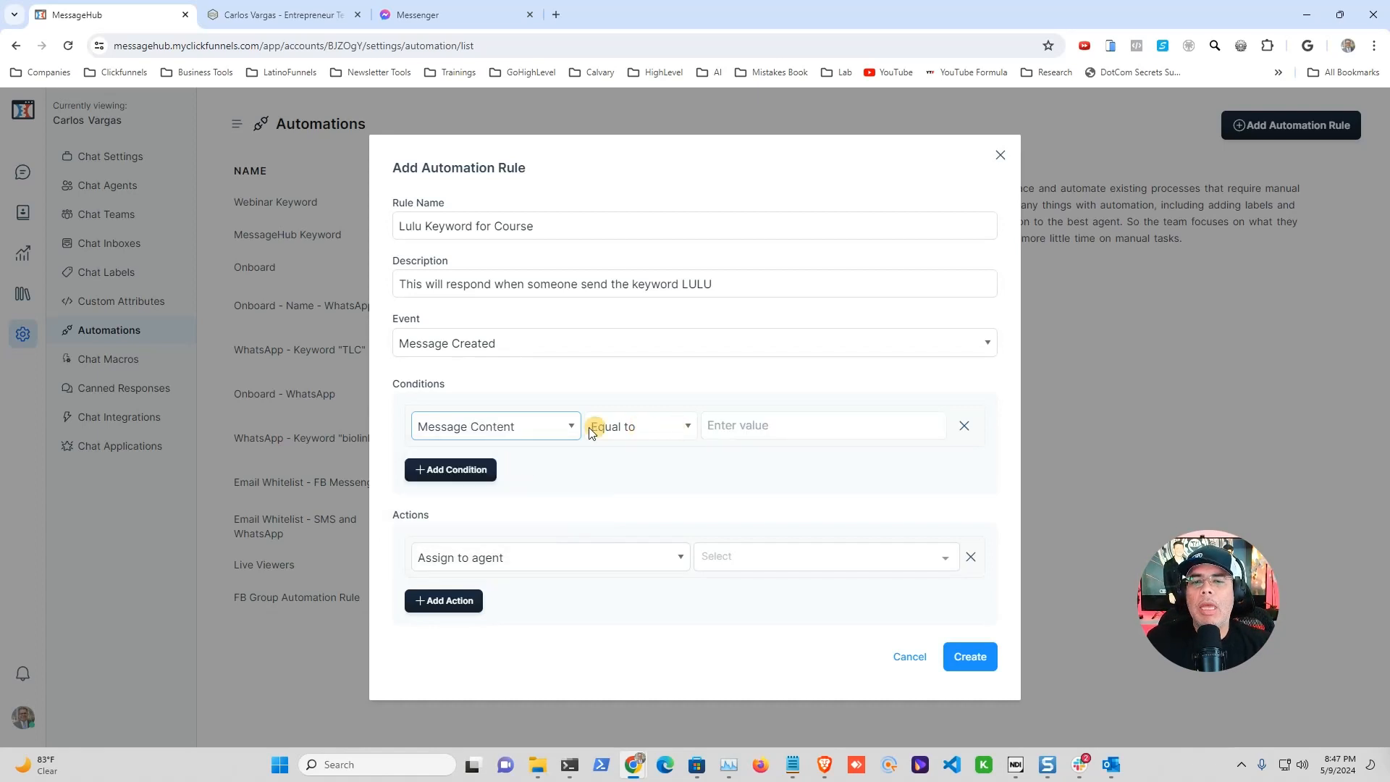
pyautogui.click(688, 428)
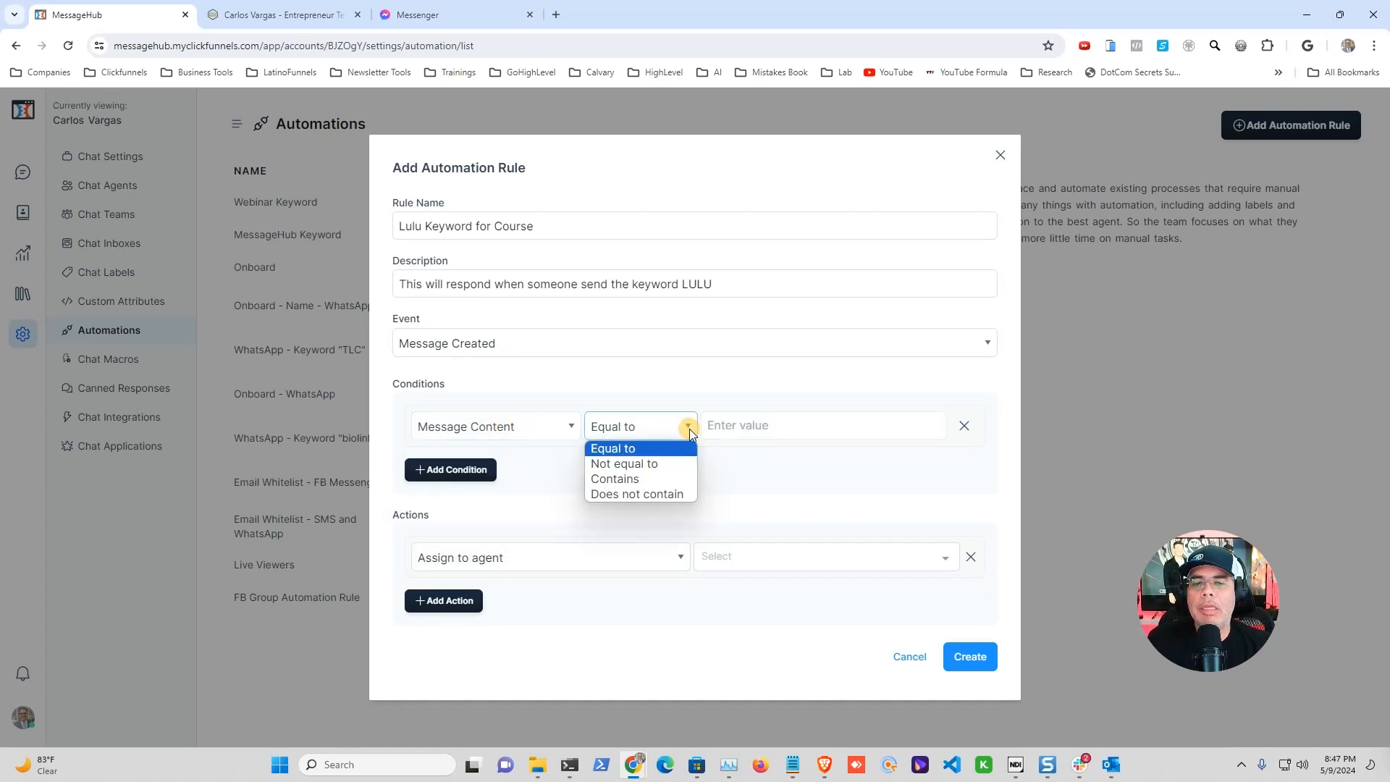
pyautogui.click(637, 478)
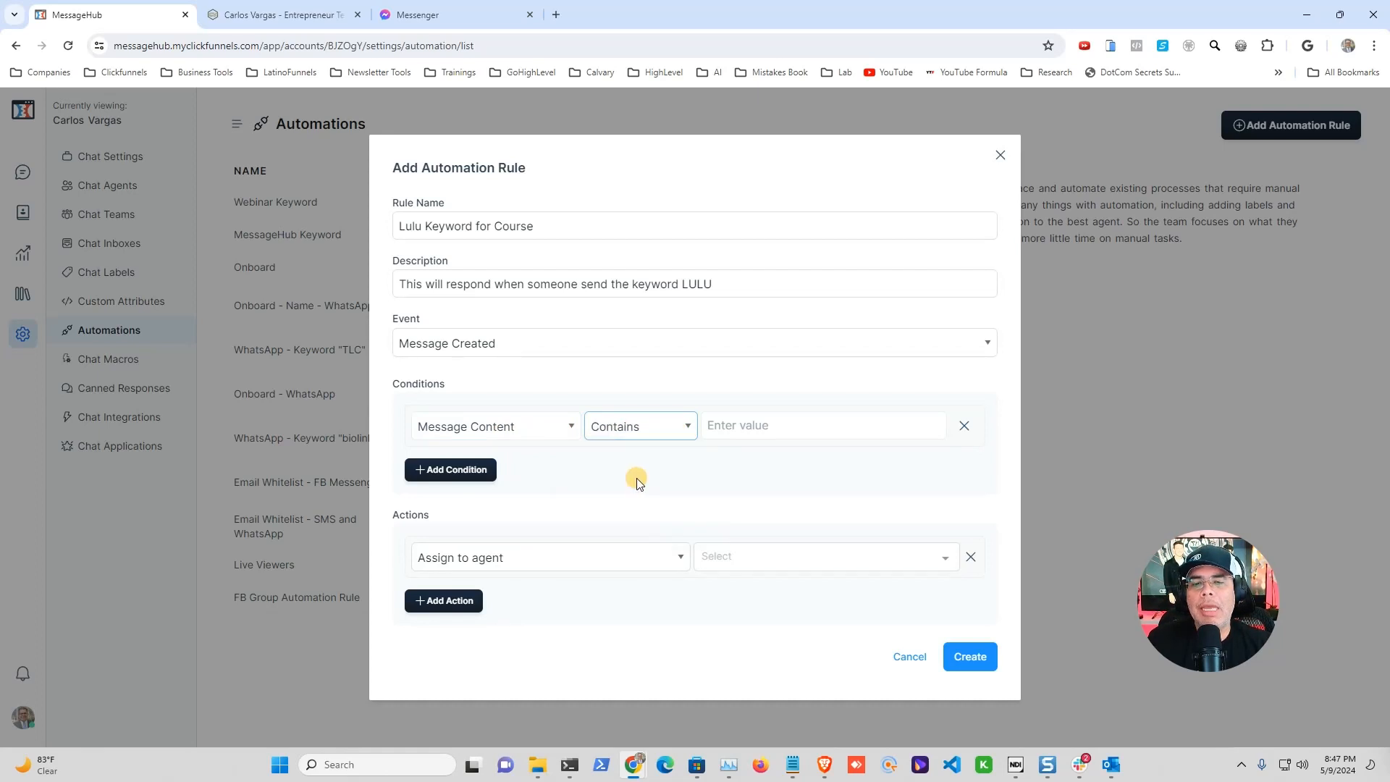
pyautogui.click(757, 424)
pyautogui.write('LULU')
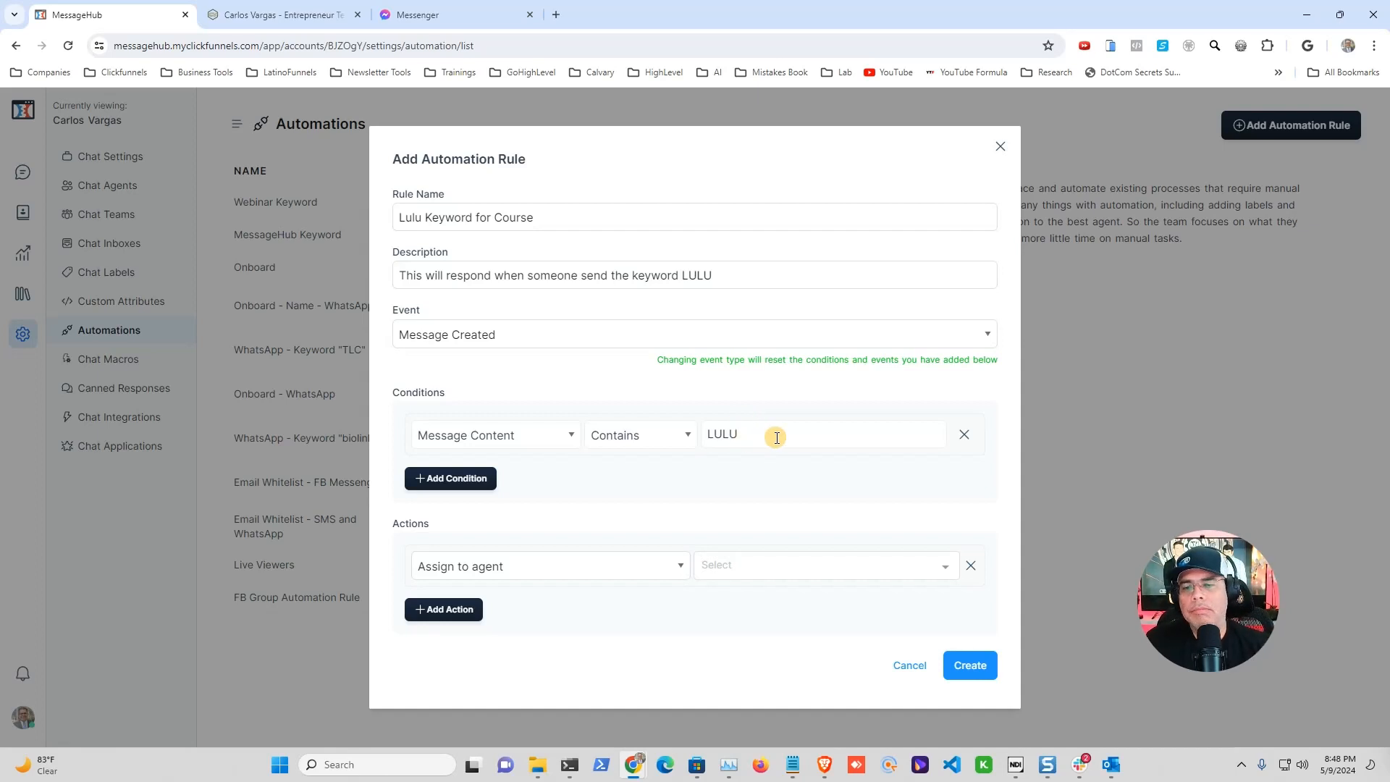
pyautogui.press('BackSpace')
pyautogui.press('BackSpace')
pyautogui.press('BackSpace')
pyautogui.press('BackSpace')
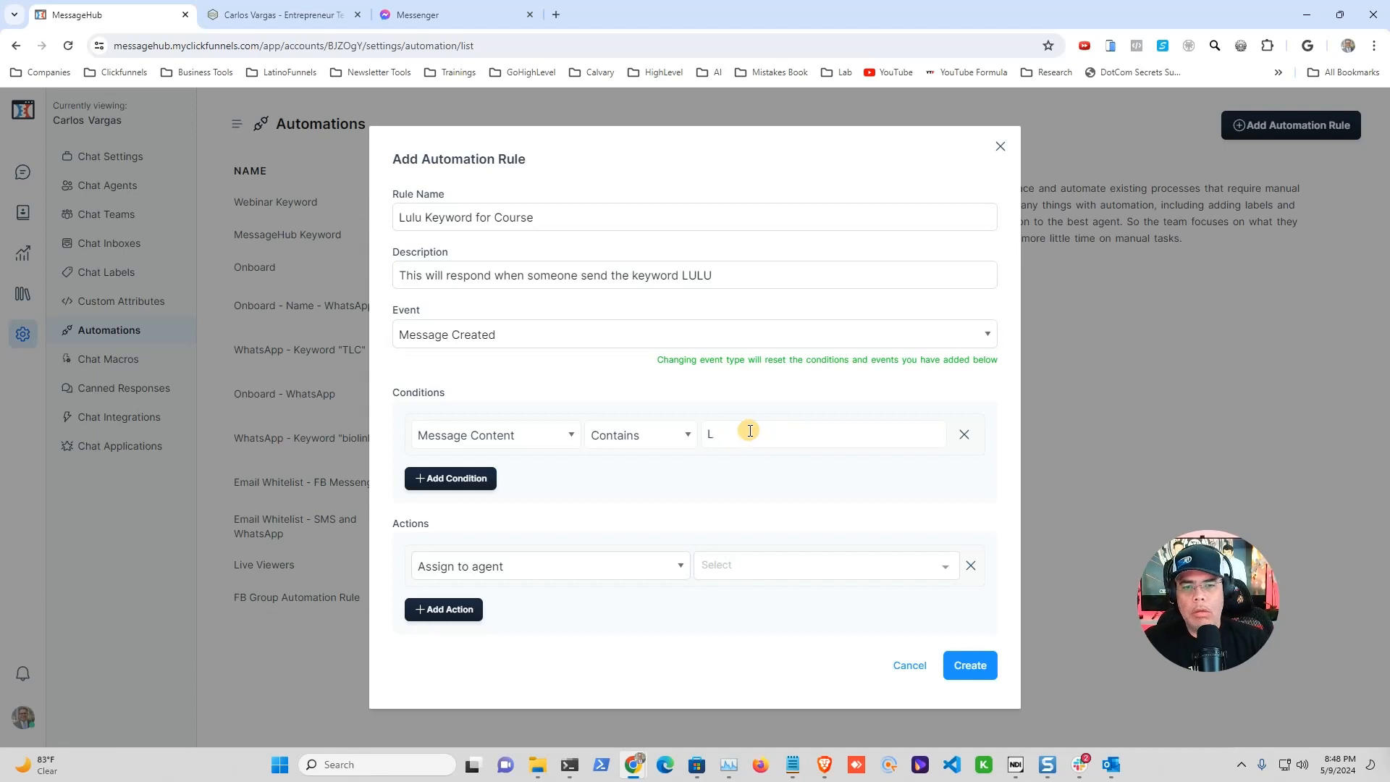
pyautogui.write('lulu')
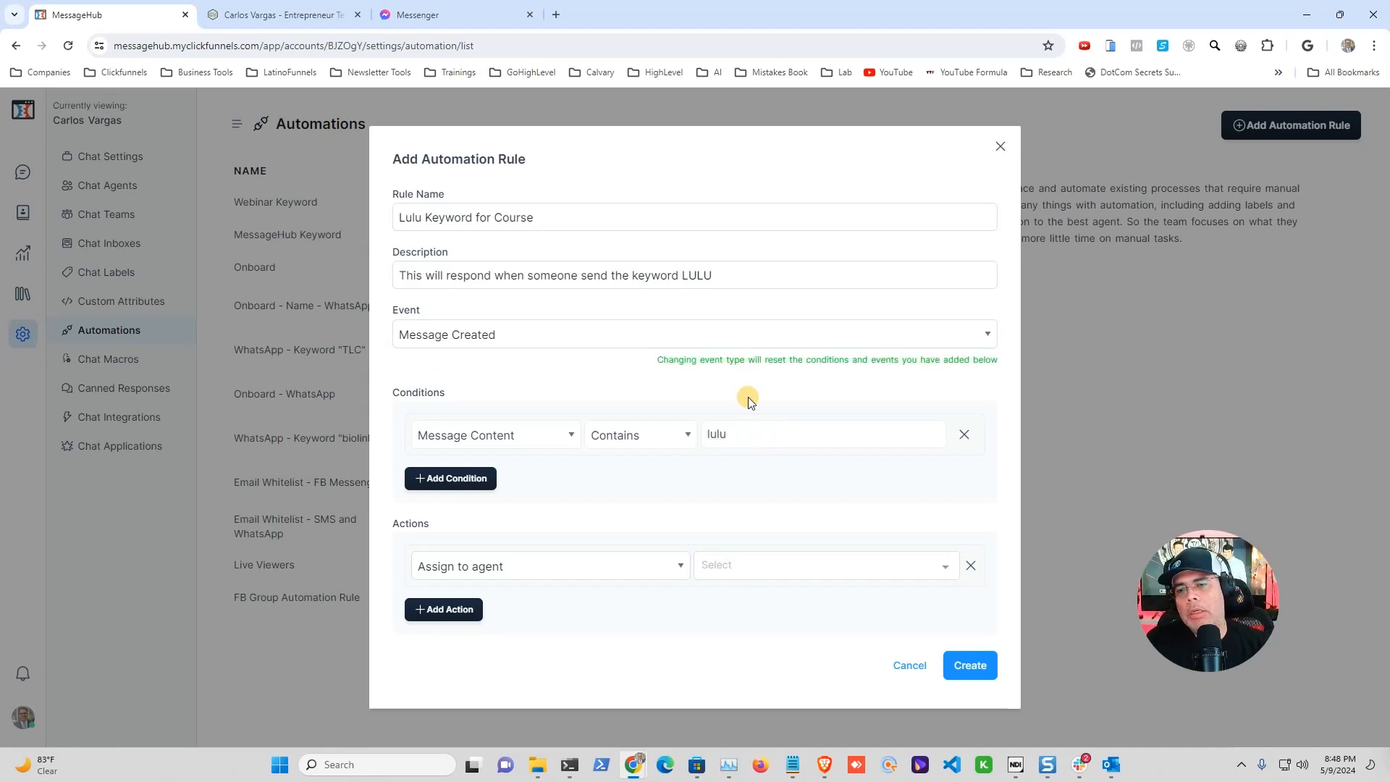
# Step: Add a second AND condition on Inbox using the Equal to comparison
pyautogui.click(456, 480)
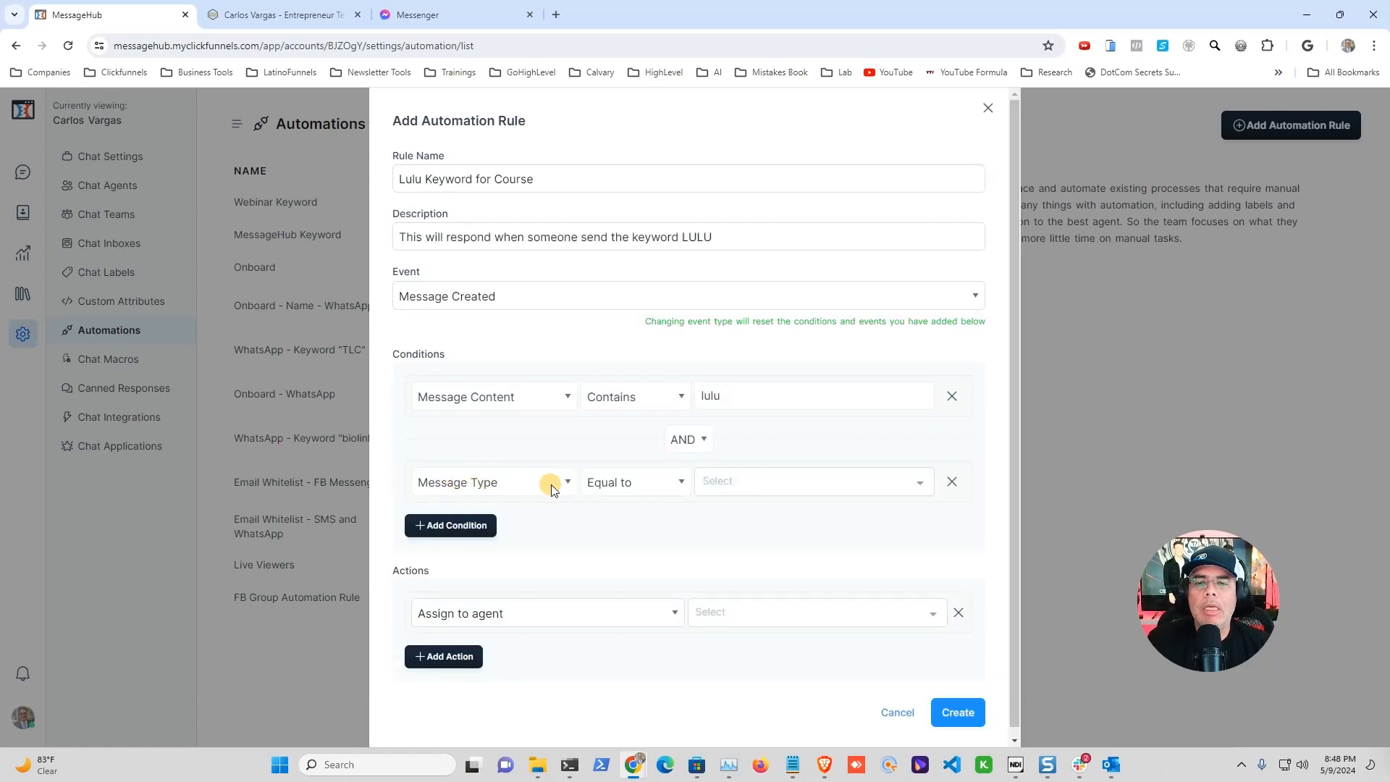
pyautogui.click(564, 483)
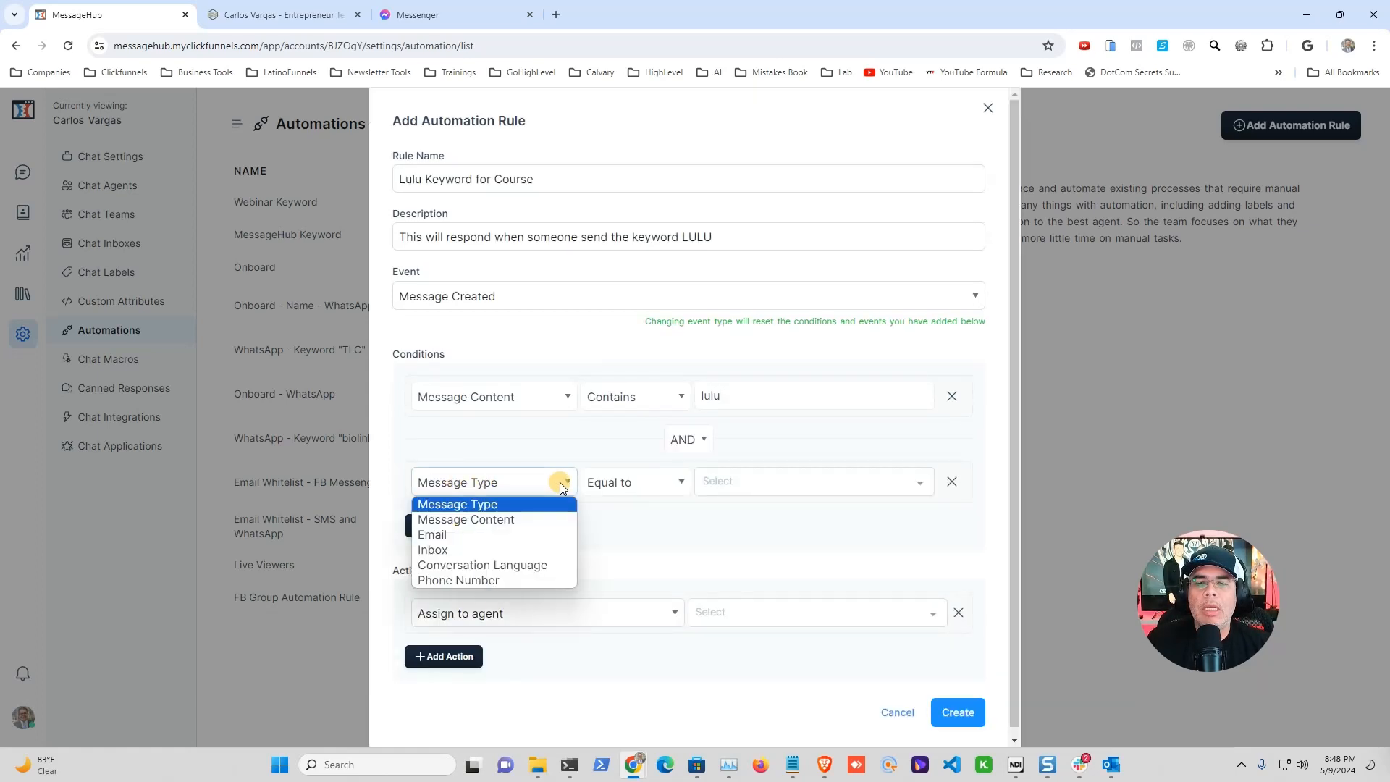
pyautogui.click(458, 550)
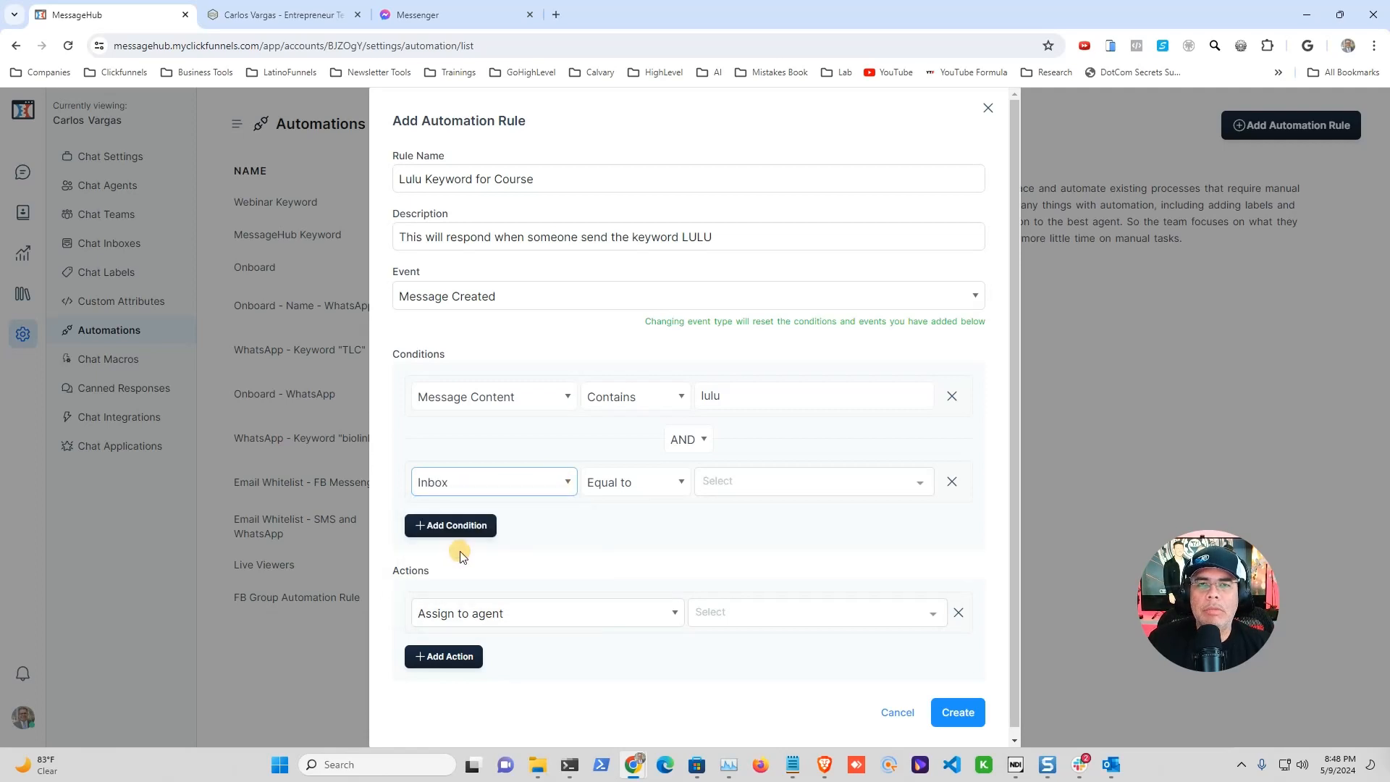
pyautogui.click(679, 483)
pyautogui.click(679, 484)
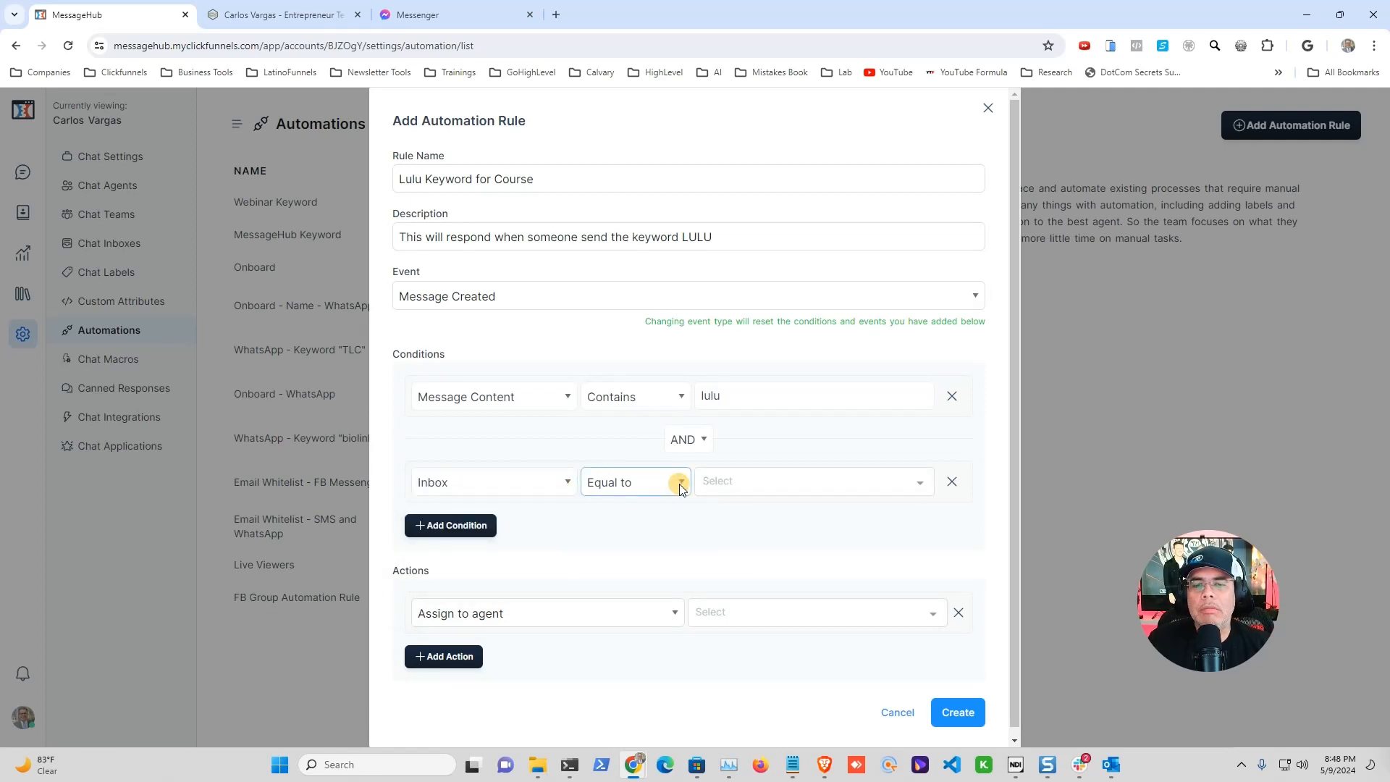
pyautogui.click(679, 484)
pyautogui.click(621, 505)
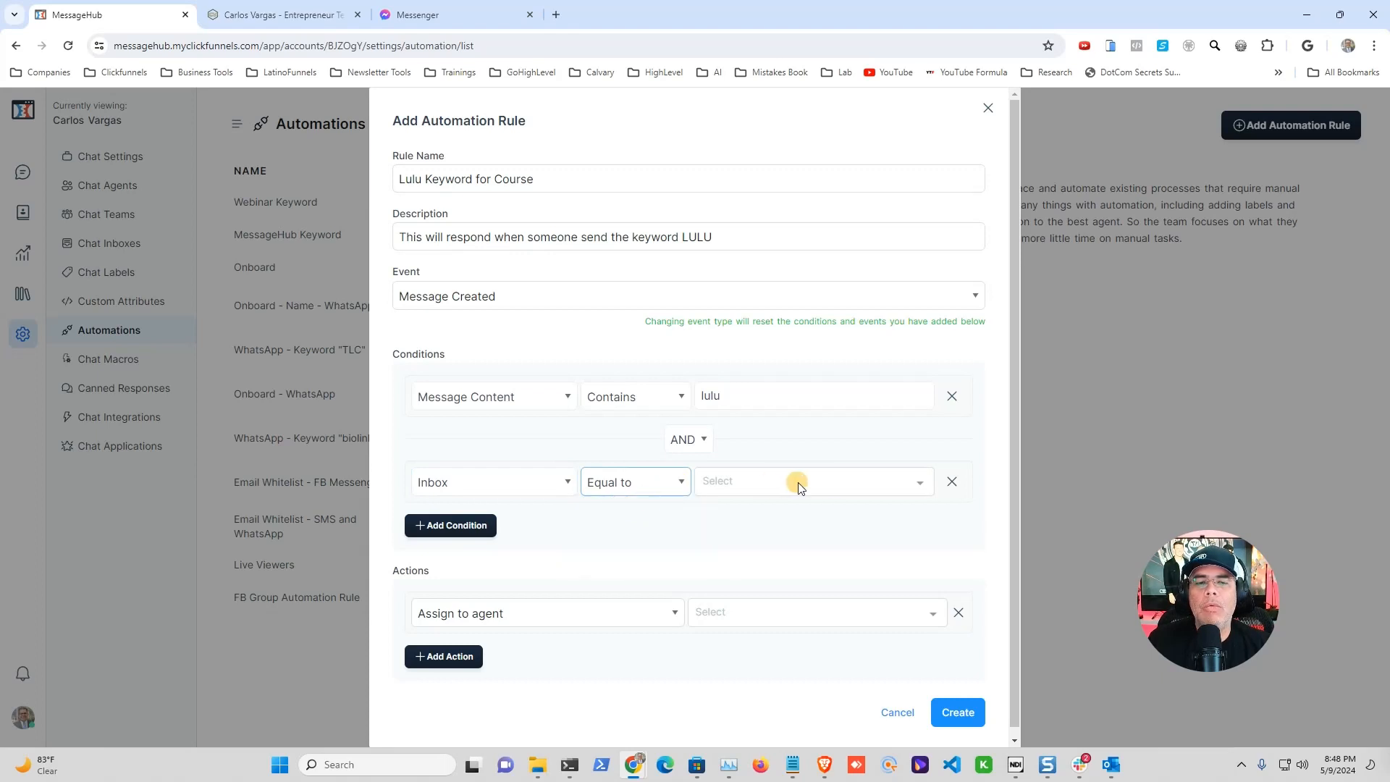
# Step: Select the WhatsApp, SMS and CF Nerds inboxes as the Inbox condition values
pyautogui.click(923, 485)
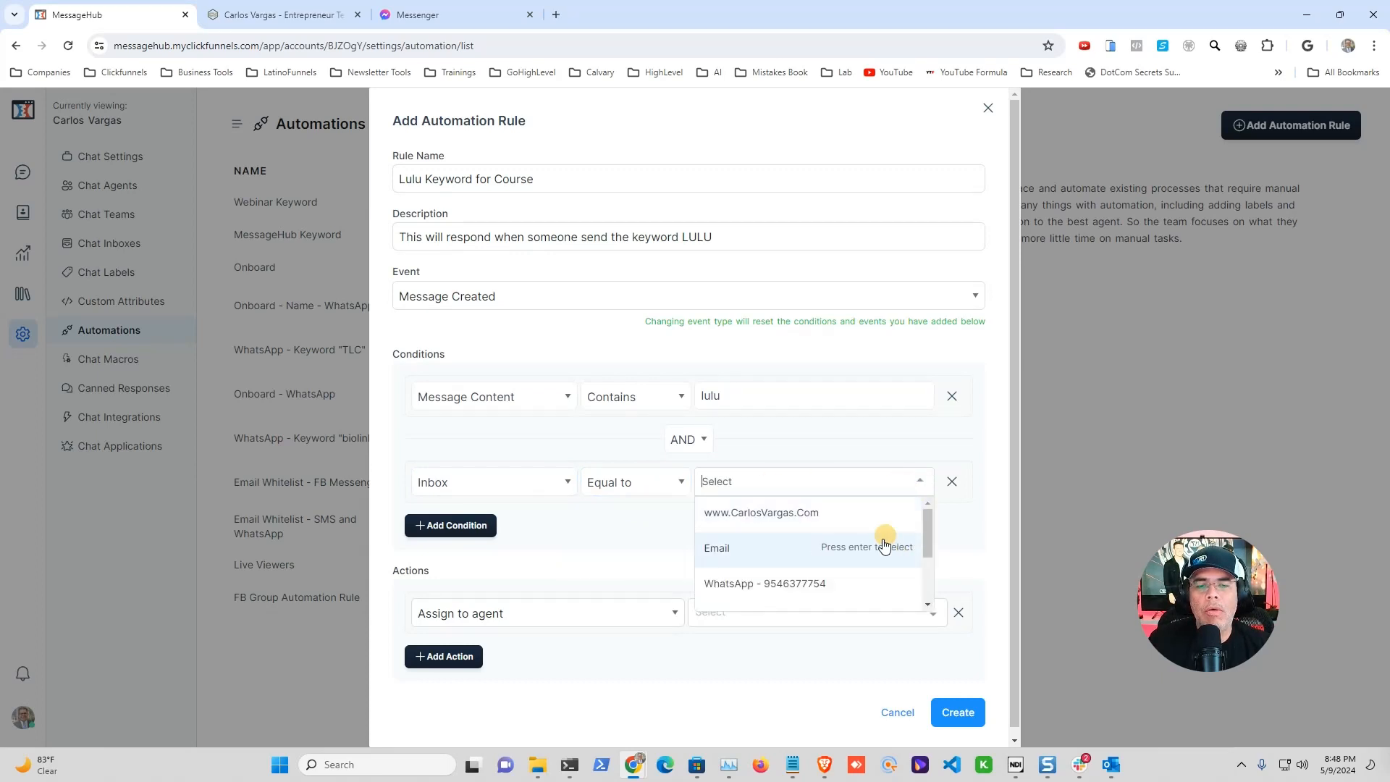
pyautogui.click(792, 585)
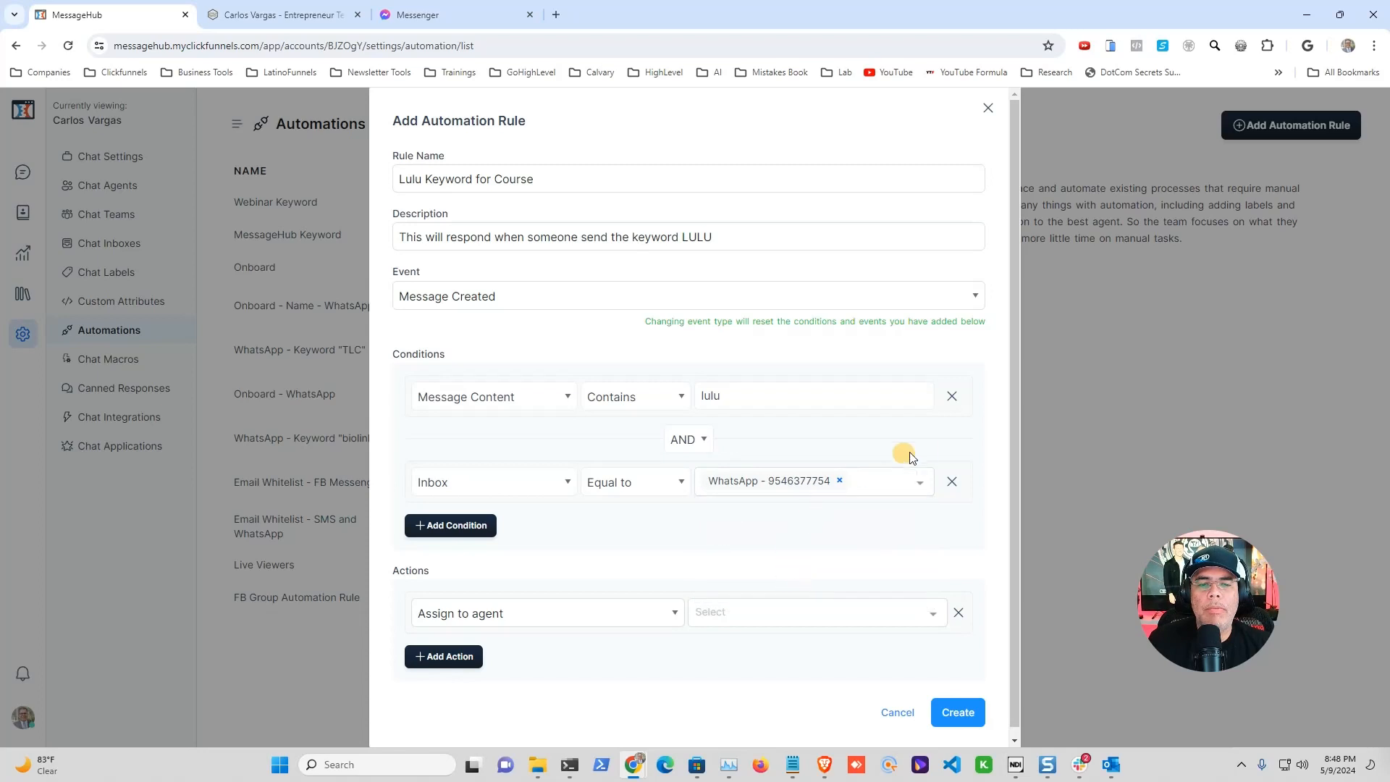
pyautogui.click(915, 485)
pyautogui.scroll(-3, 883, 568)
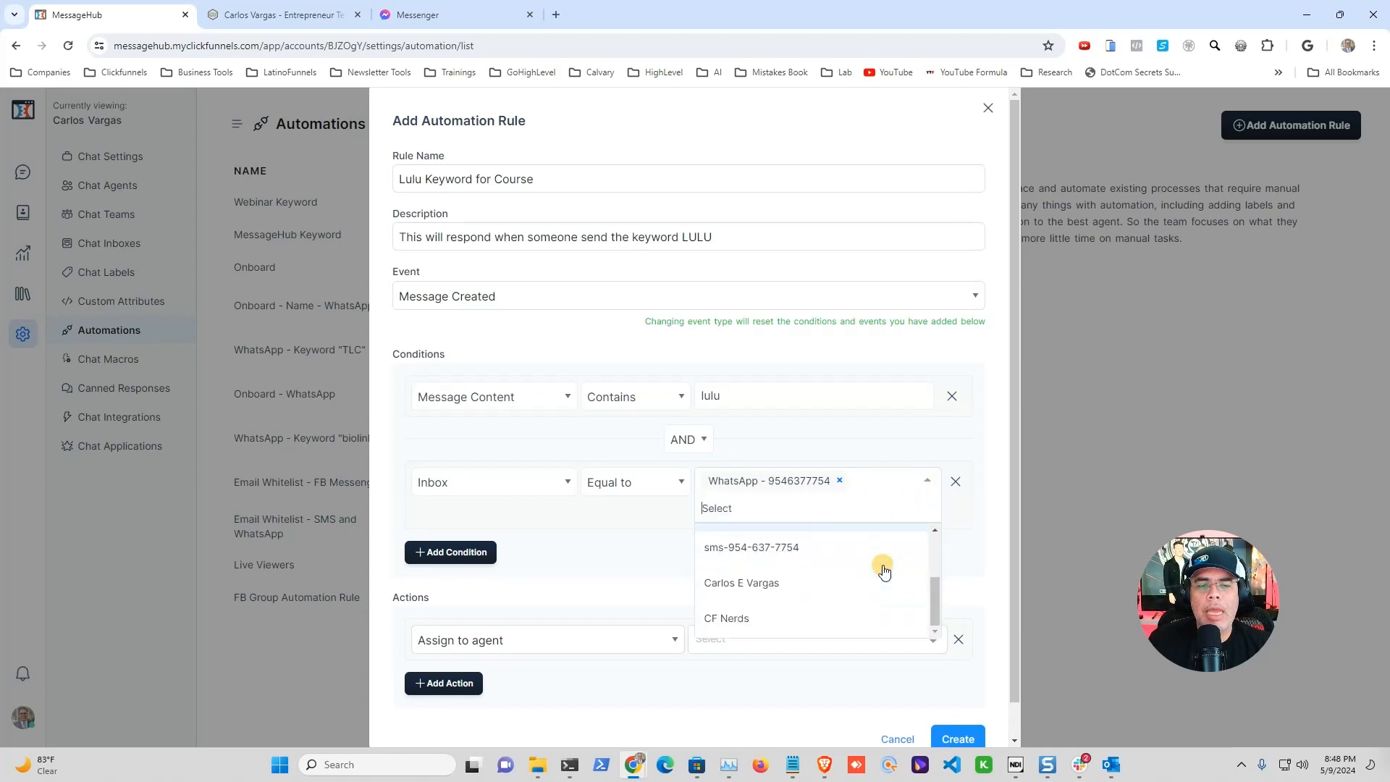
pyautogui.click(764, 552)
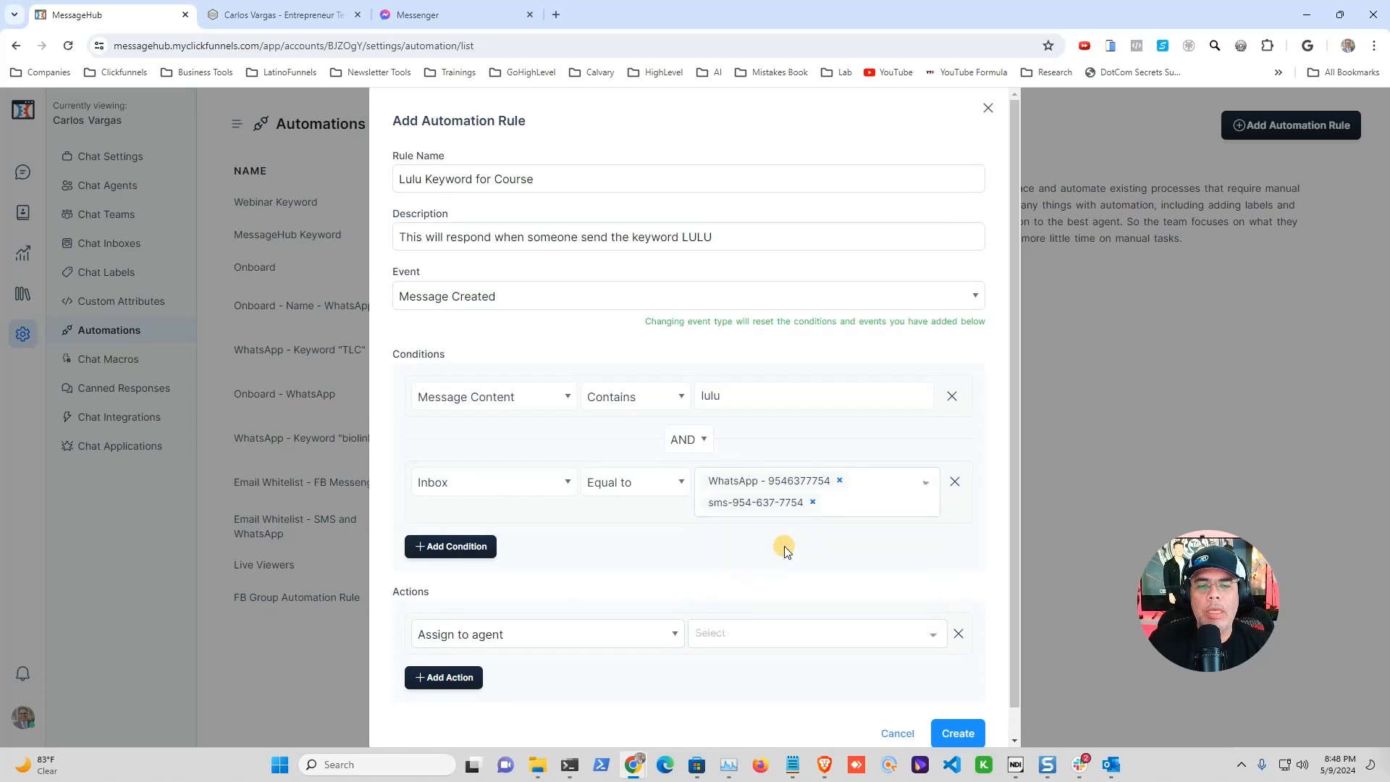
pyautogui.click(923, 485)
pyautogui.click(736, 641)
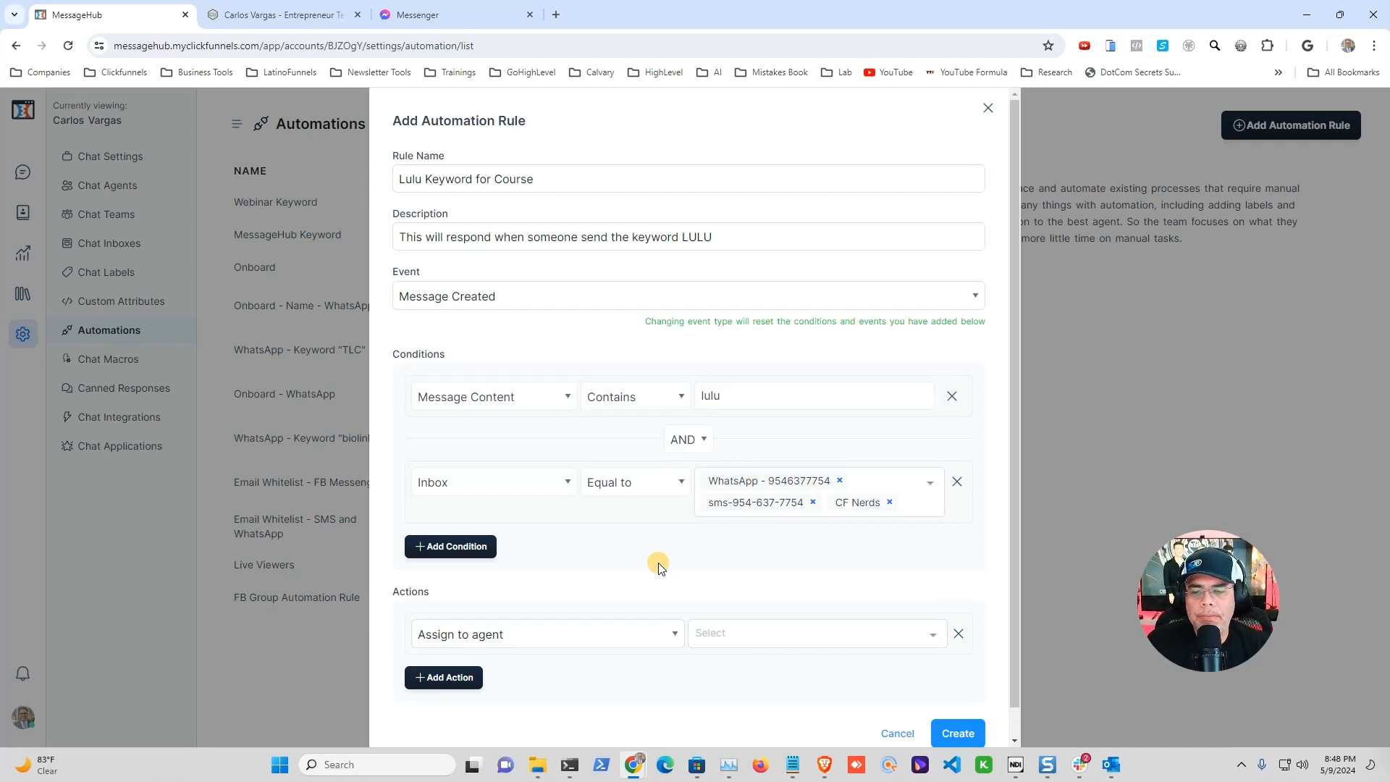
pyautogui.scroll(-1, 659, 567)
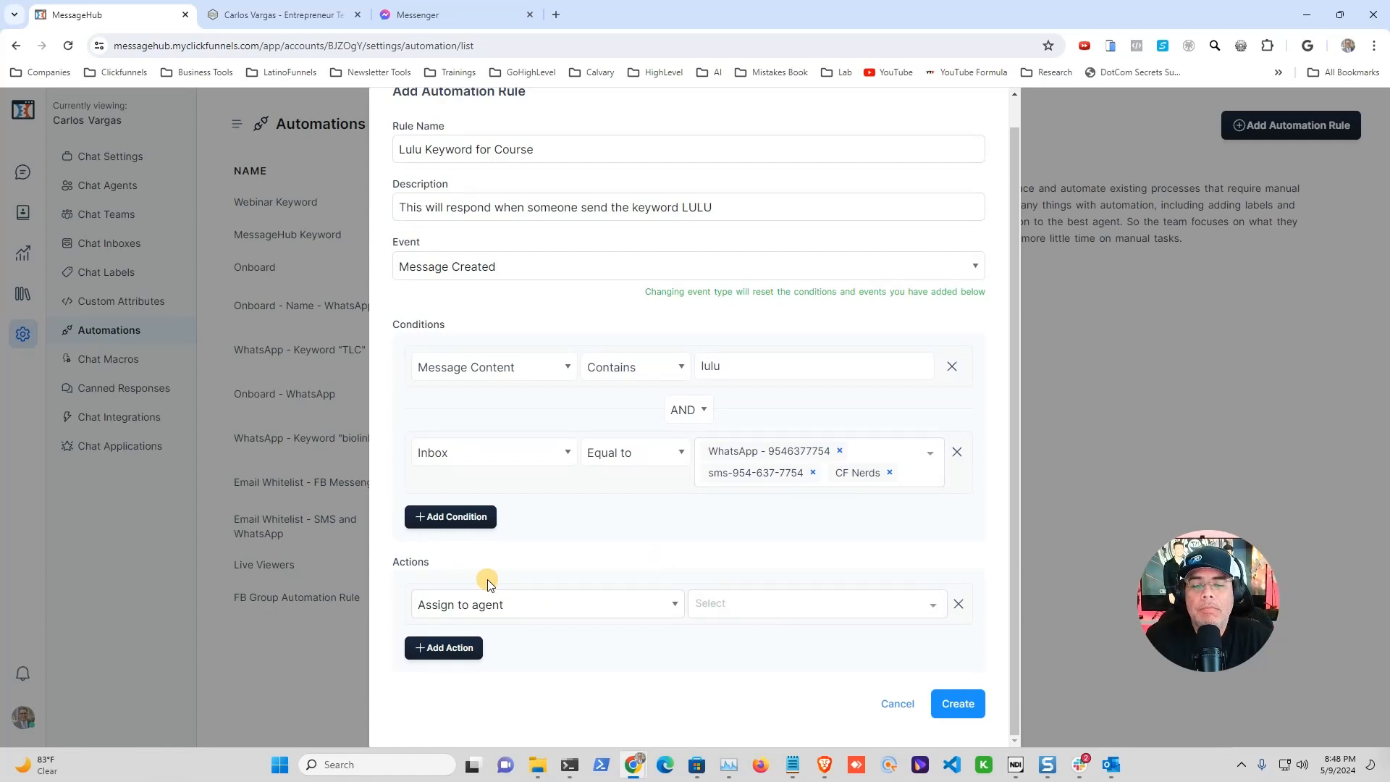
# Step: Set the action to Send a message with a Lulu thank-you text linking to eurtechsecrets.com/community
pyautogui.click(674, 603)
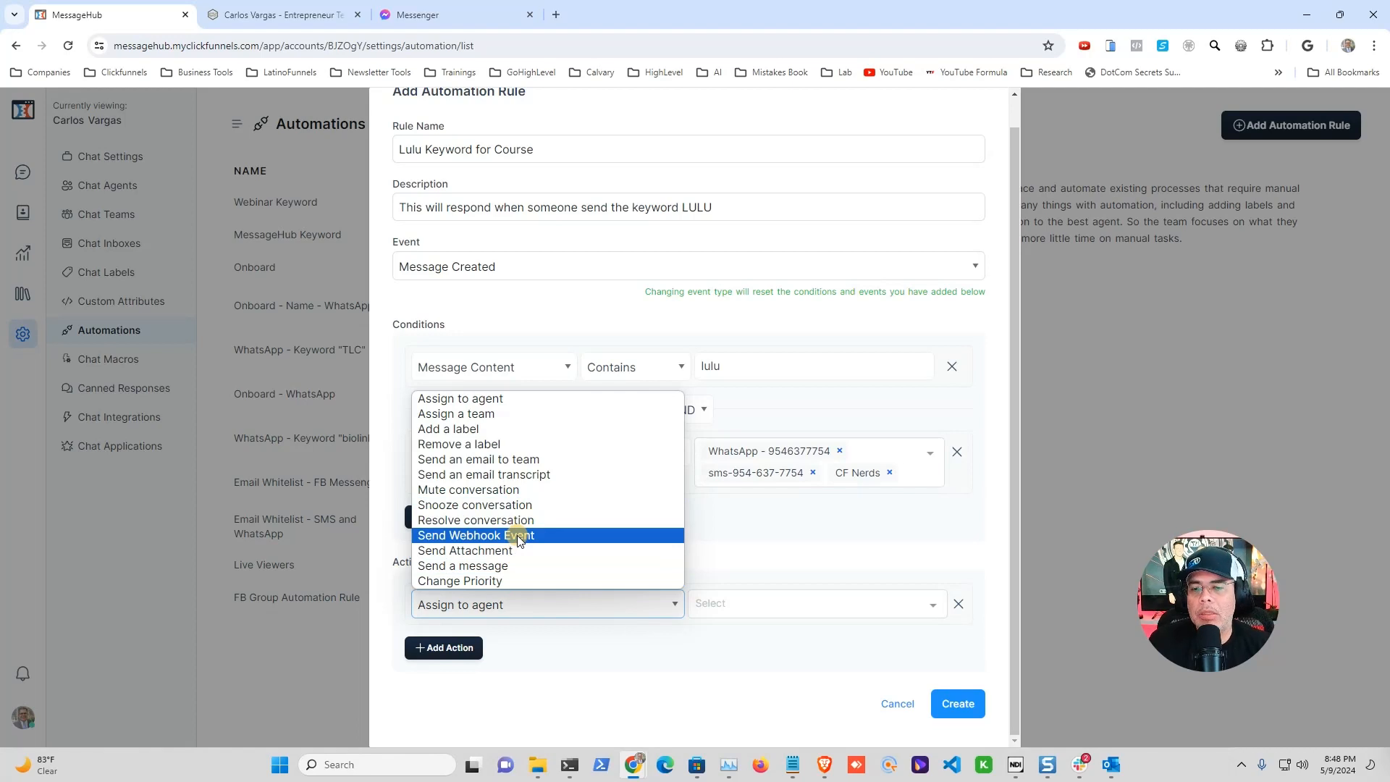
pyautogui.click(515, 565)
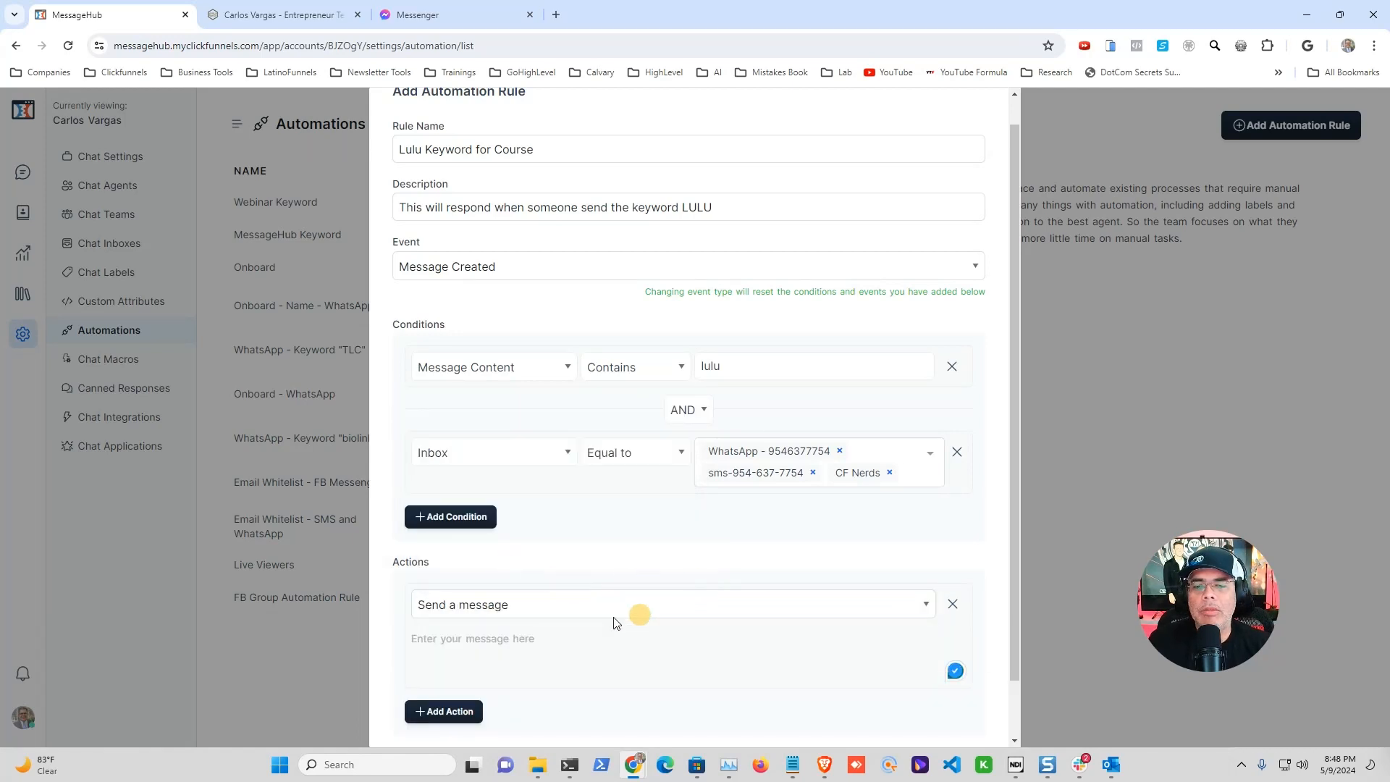
pyautogui.click(480, 642)
pyautogui.write('Tha')
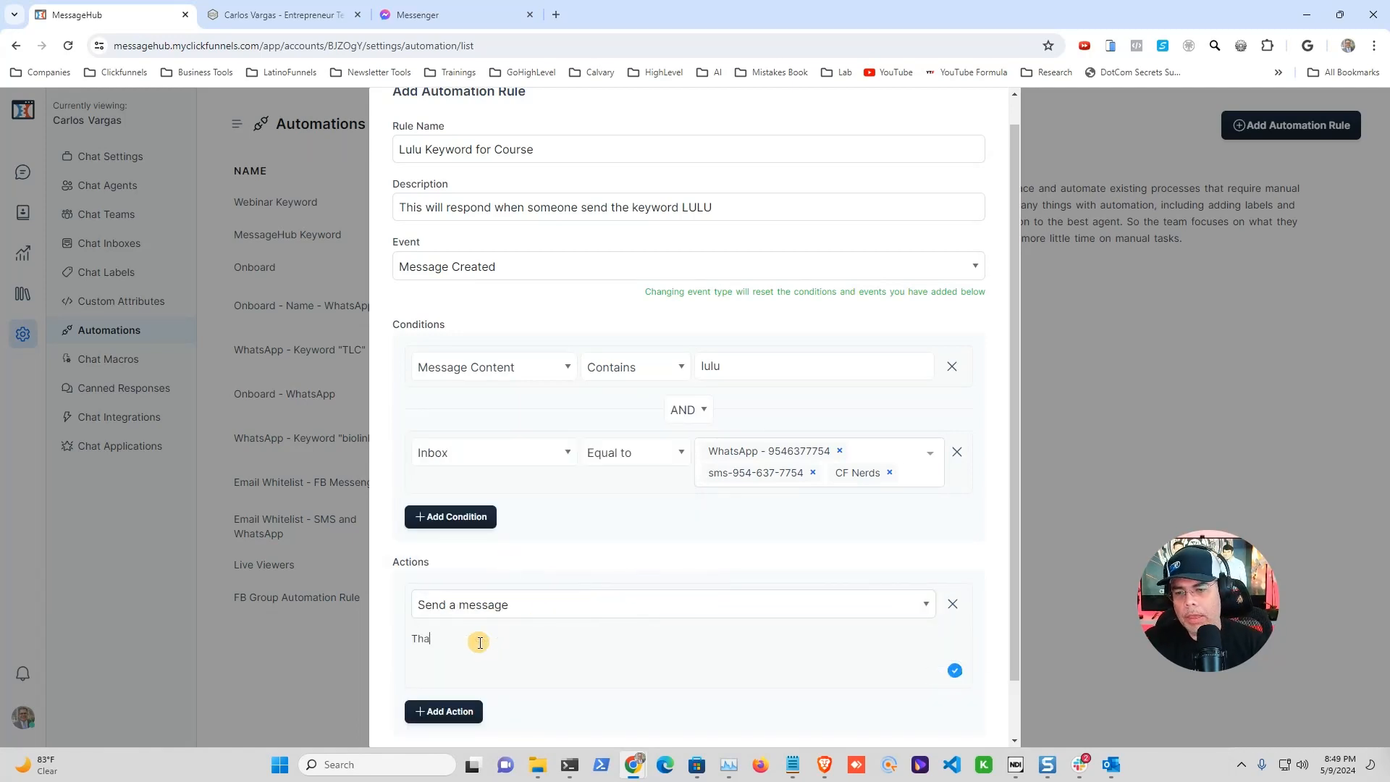
pyautogui.write('nk you for your interest ')
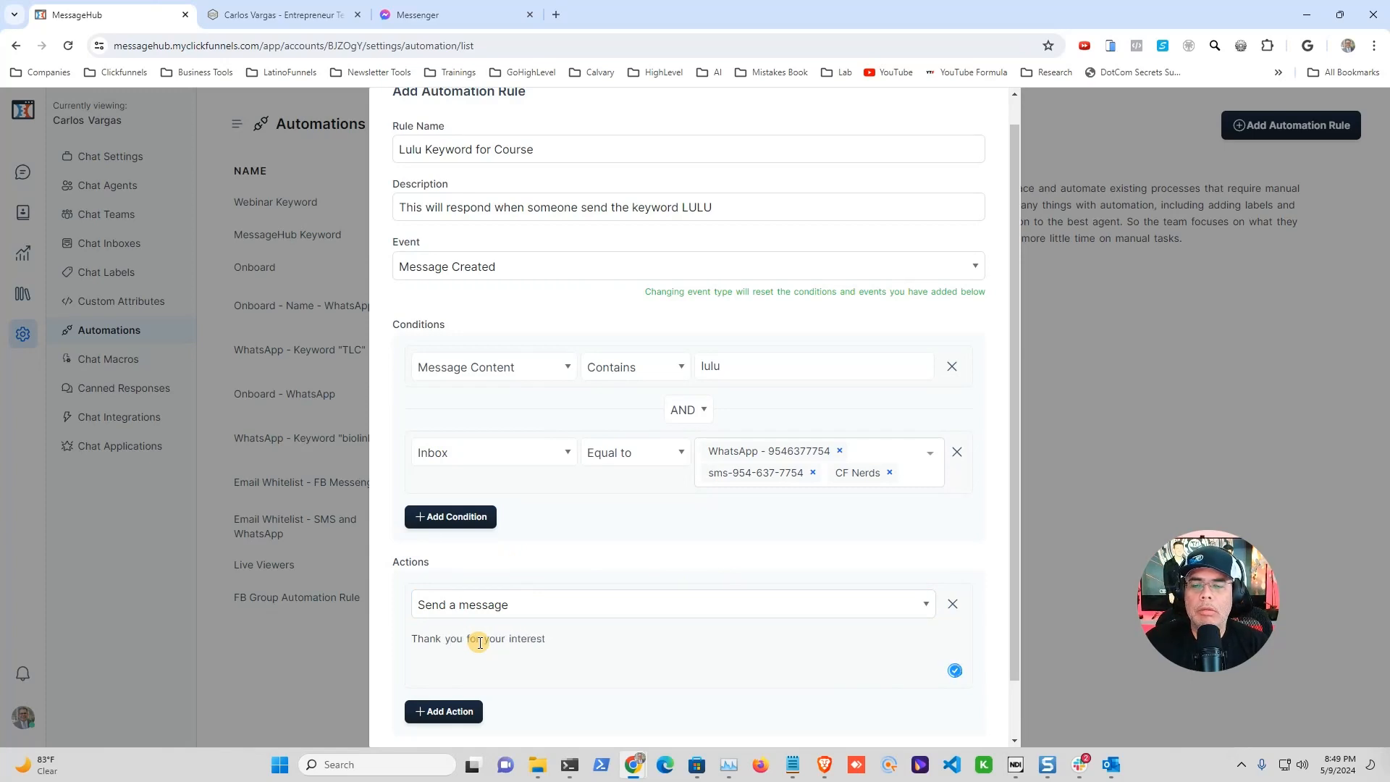
pyautogui.write('in our Lulu')
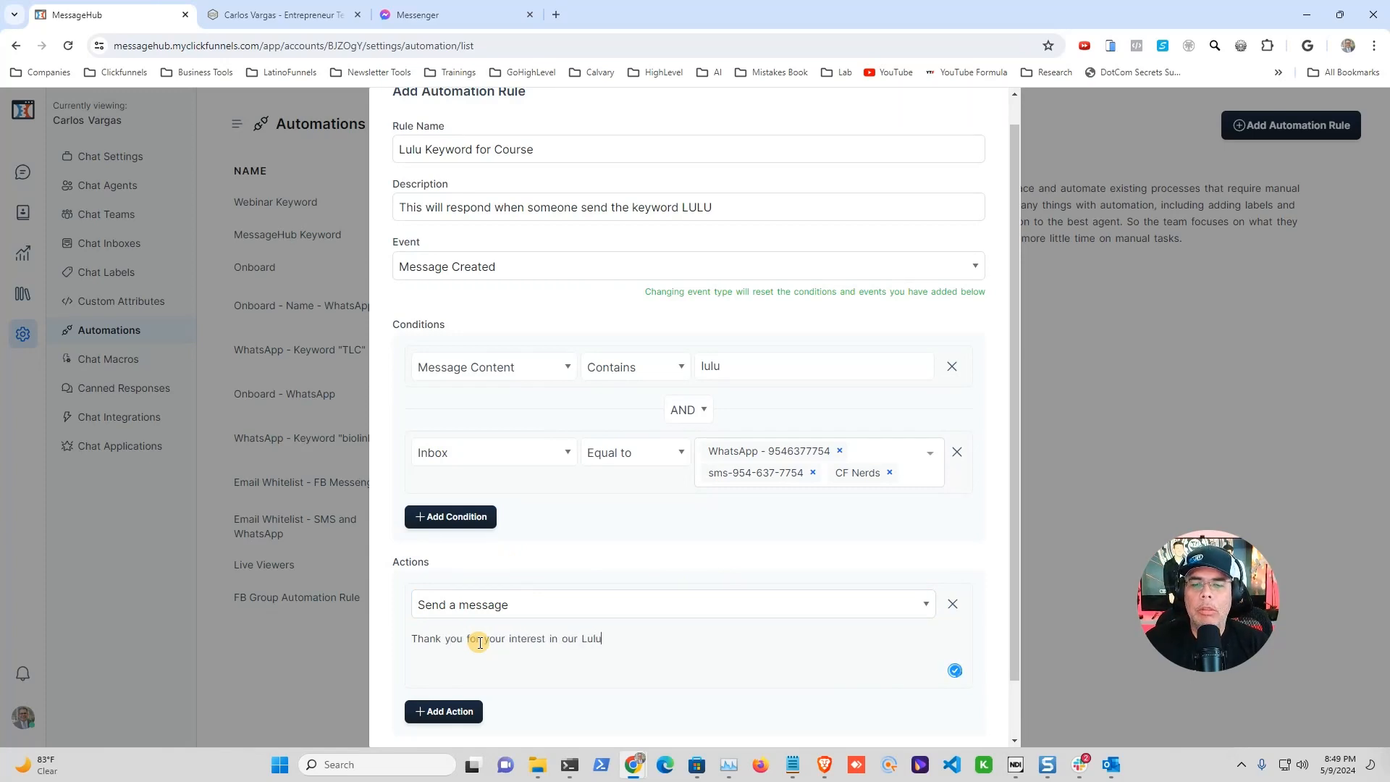
pyautogui.write(' Integration for Cl')
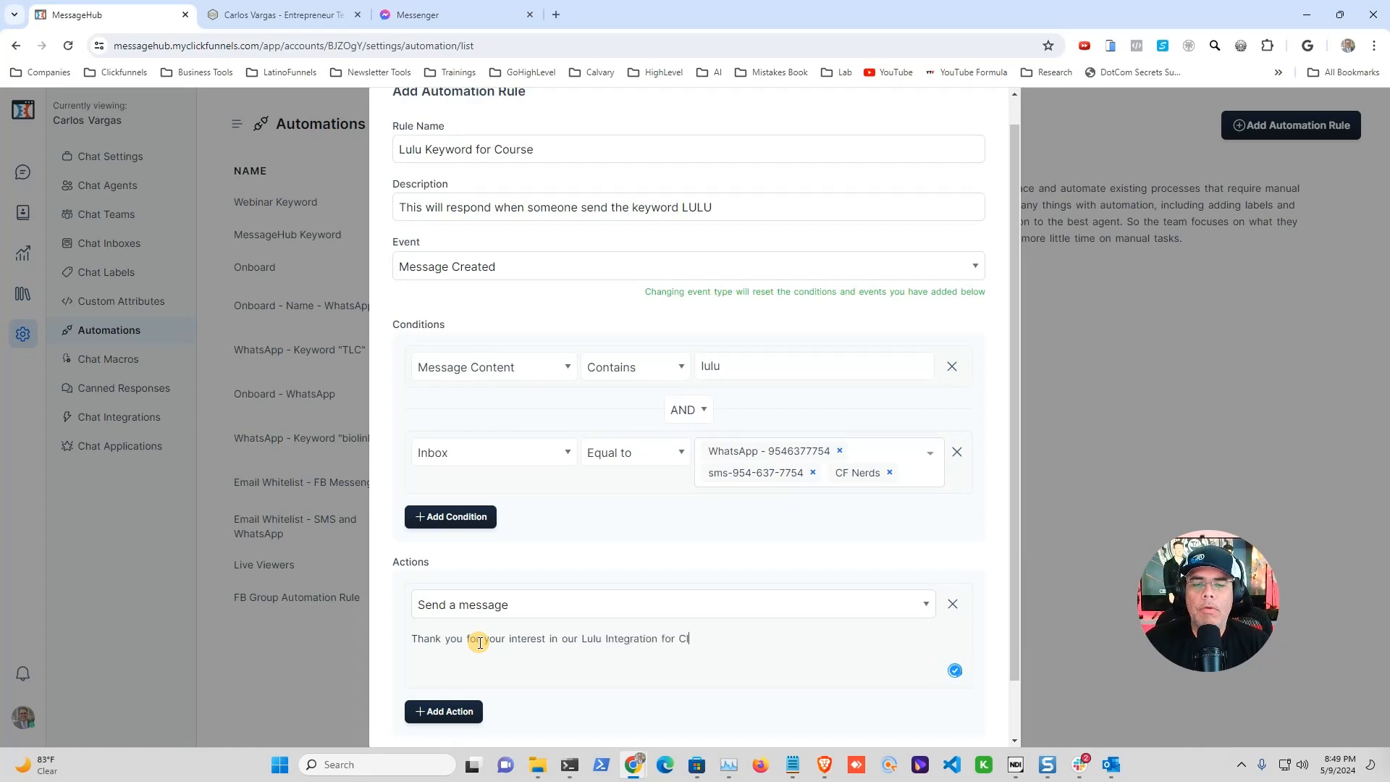
pyautogui.write('ickfunnels. Click he')
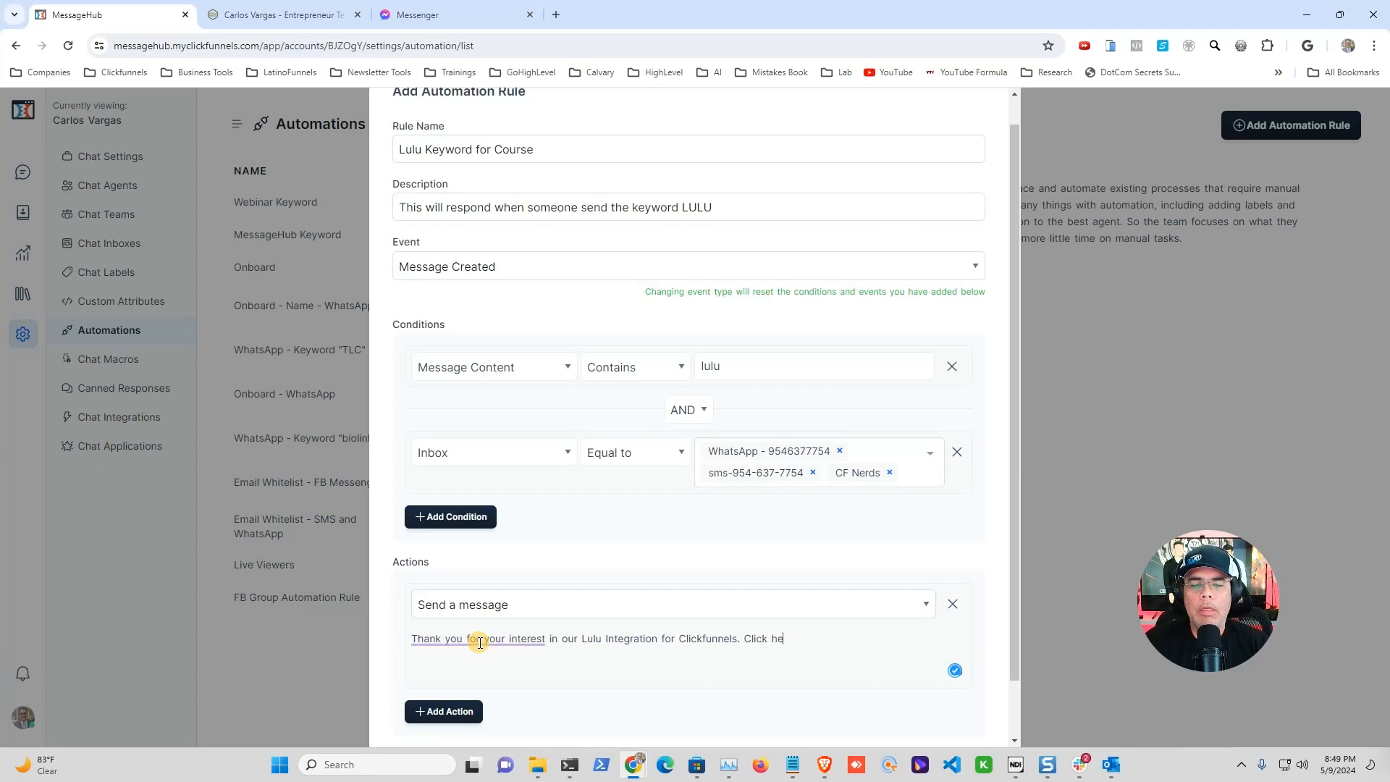
pyautogui.write('re to join')
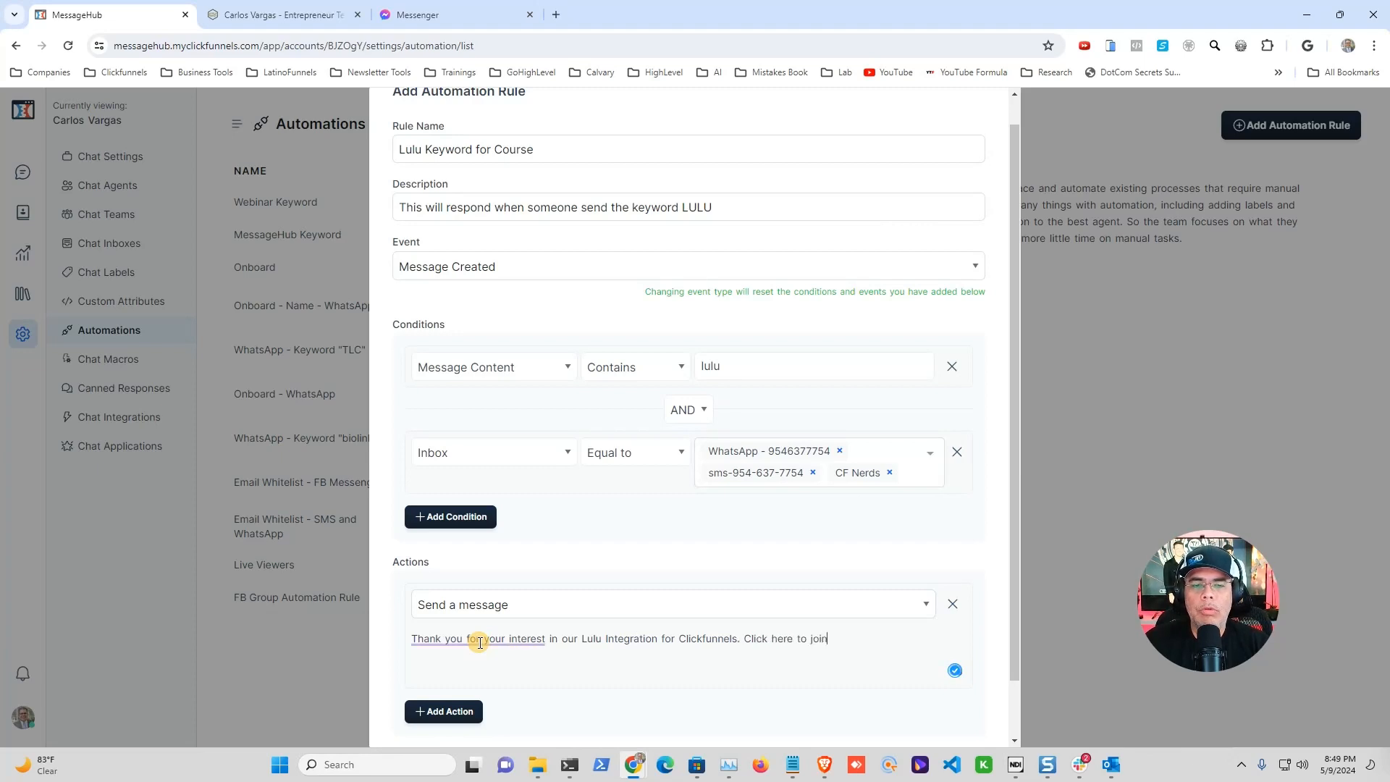
pyautogui.write(' our group.')
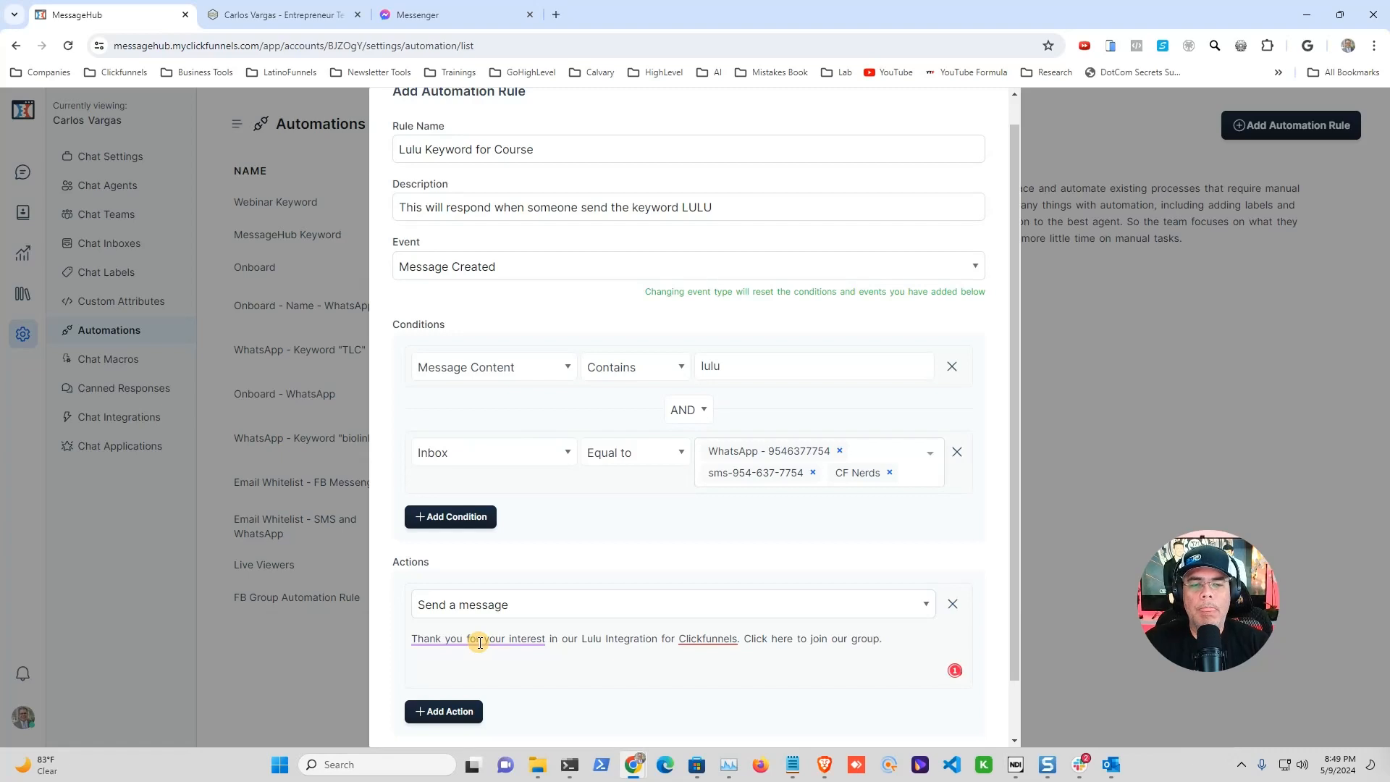
pyautogui.write(' https://entrepreneru')
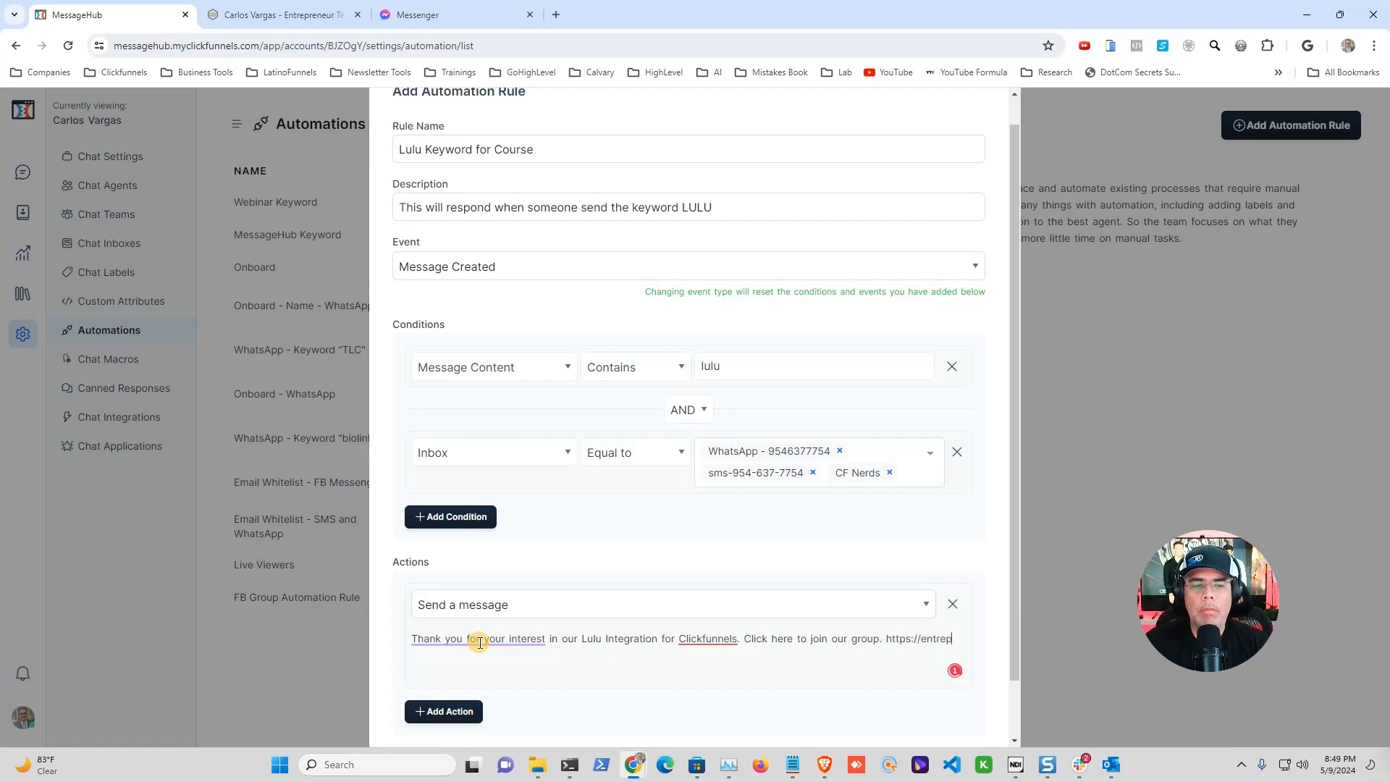
pyautogui.press('BackSpace')
pyautogui.press('BackSpace')
pyautogui.press('BackSpace')
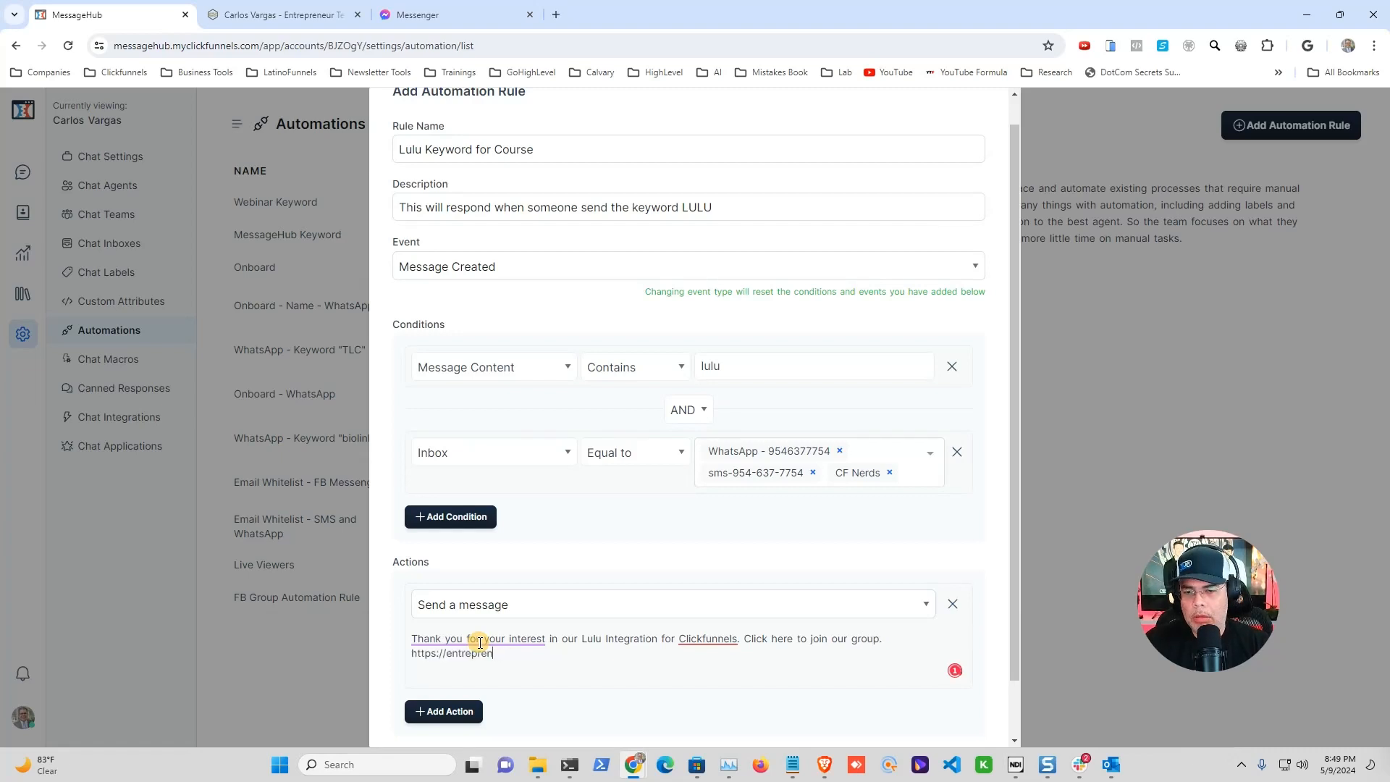
pyautogui.write('eurtechse')
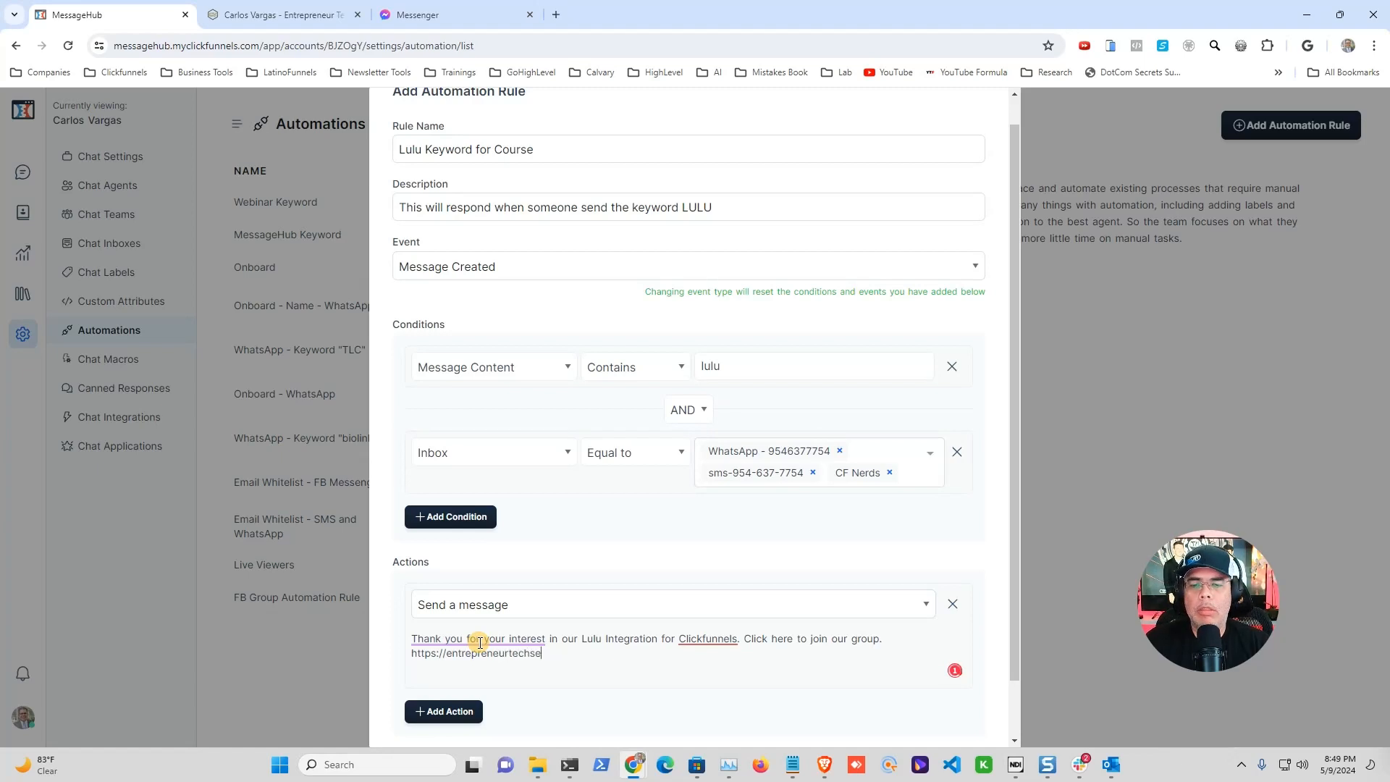
pyautogui.write('crets.com/co')
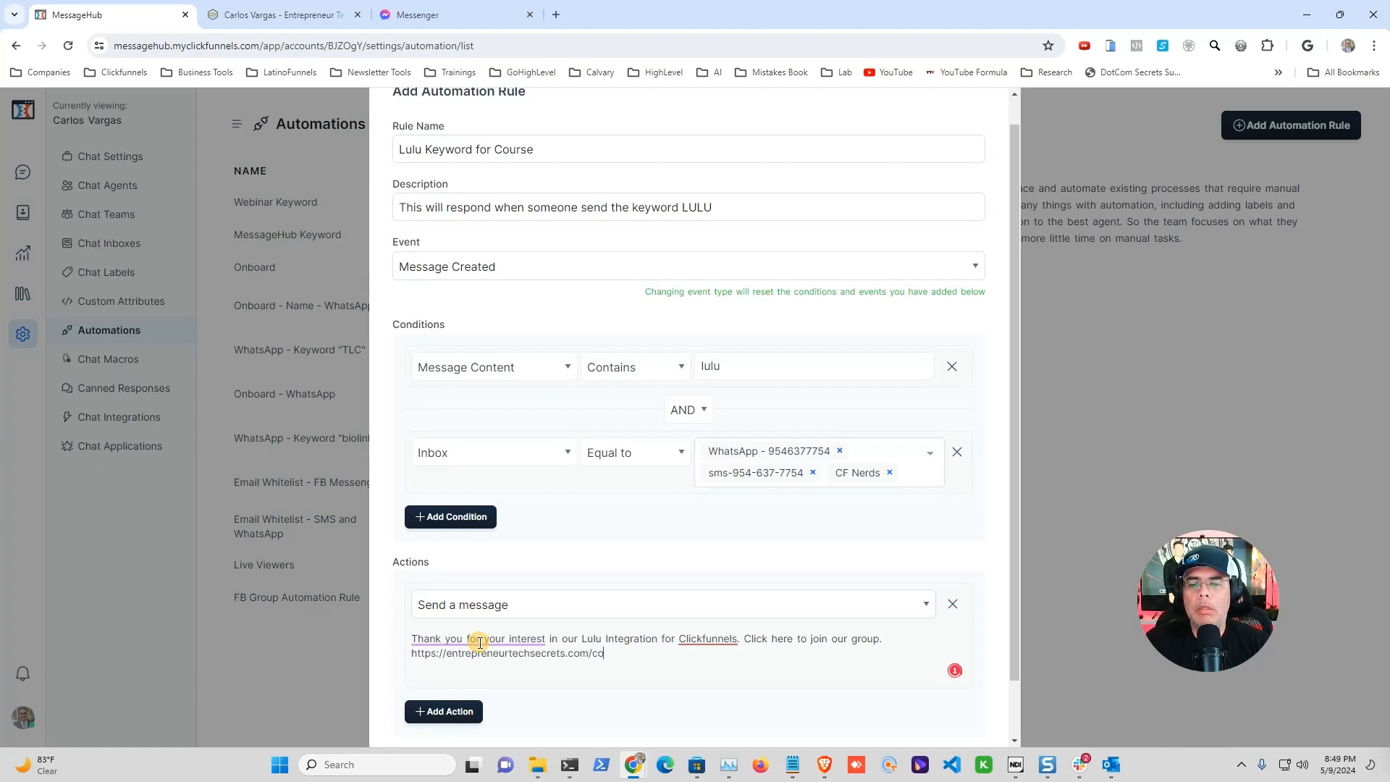
pyautogui.write('mmunity')
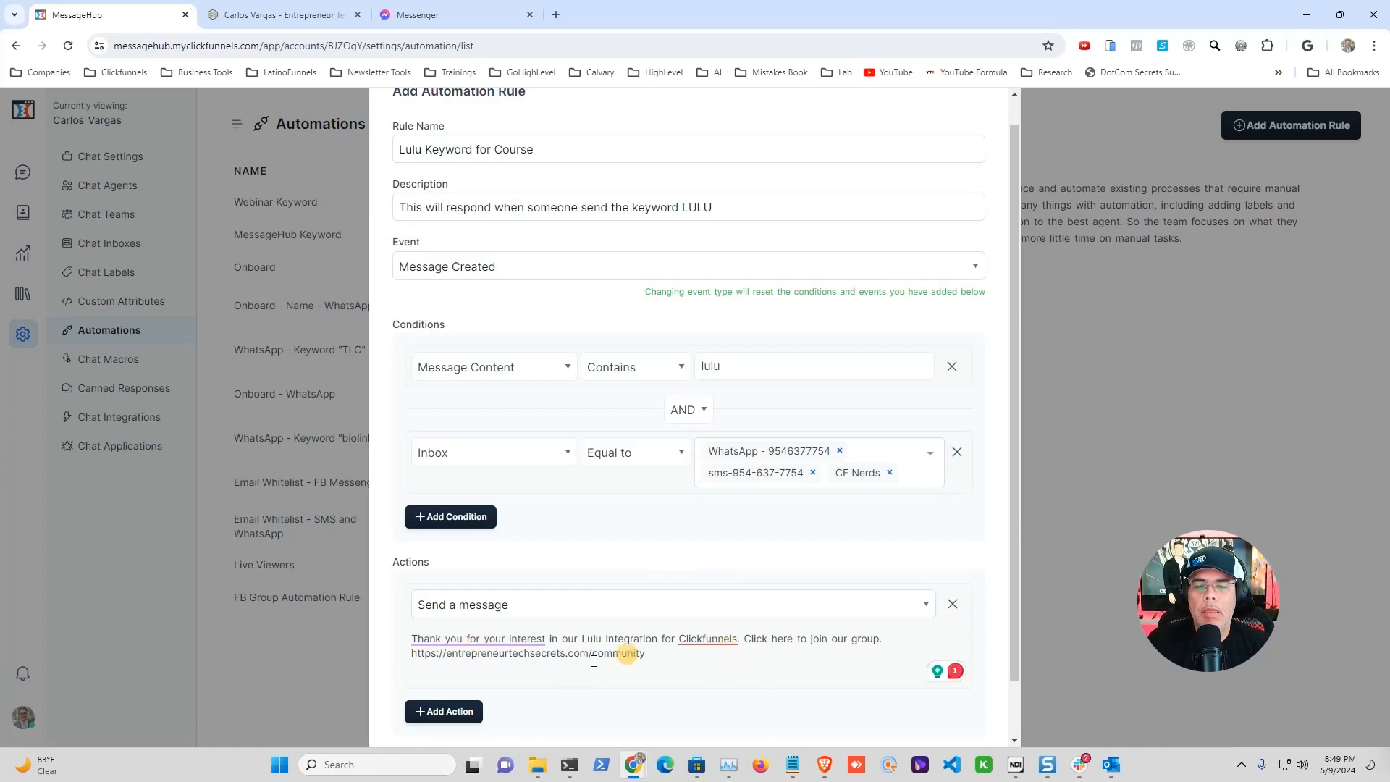
pyautogui.scroll(-1, 921, 552)
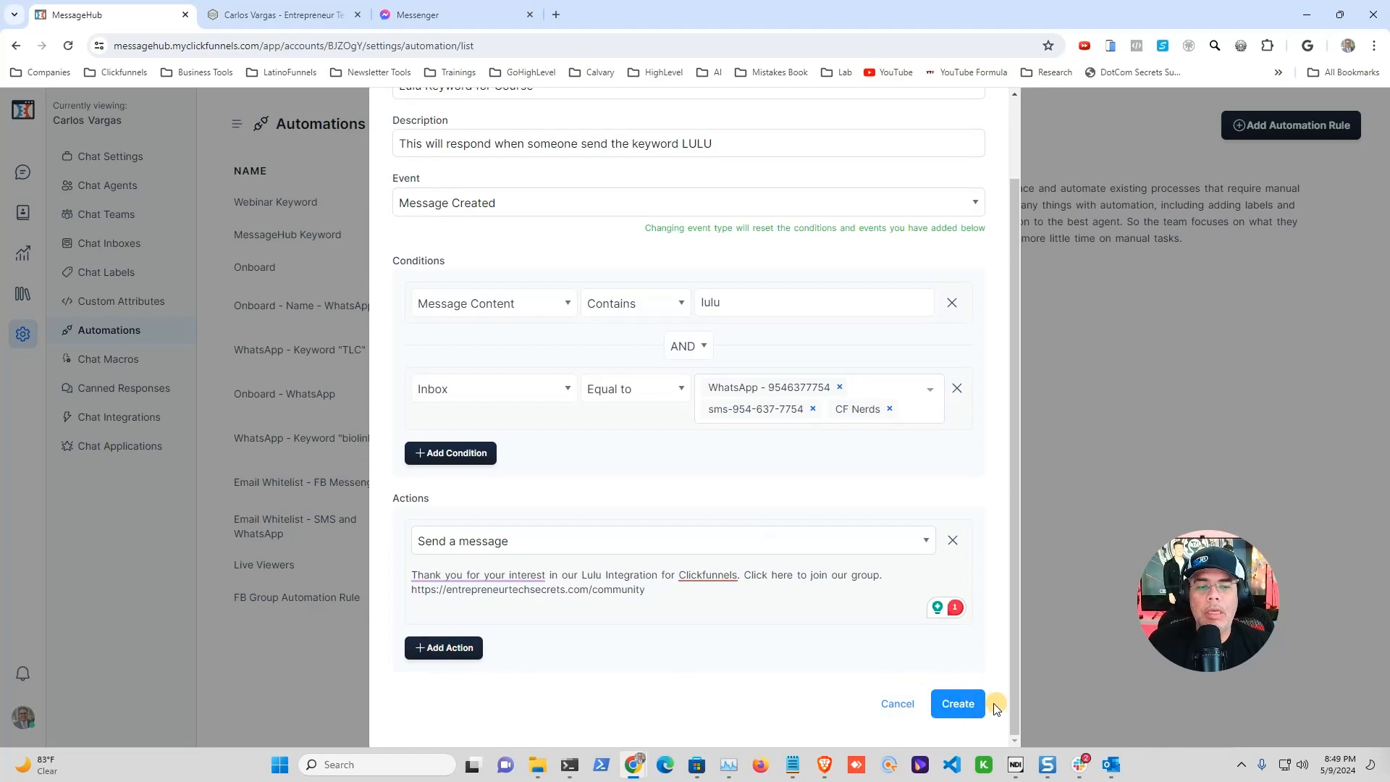
# Step: Create the rule, then switch to Messenger to test it
pyautogui.click(957, 704)
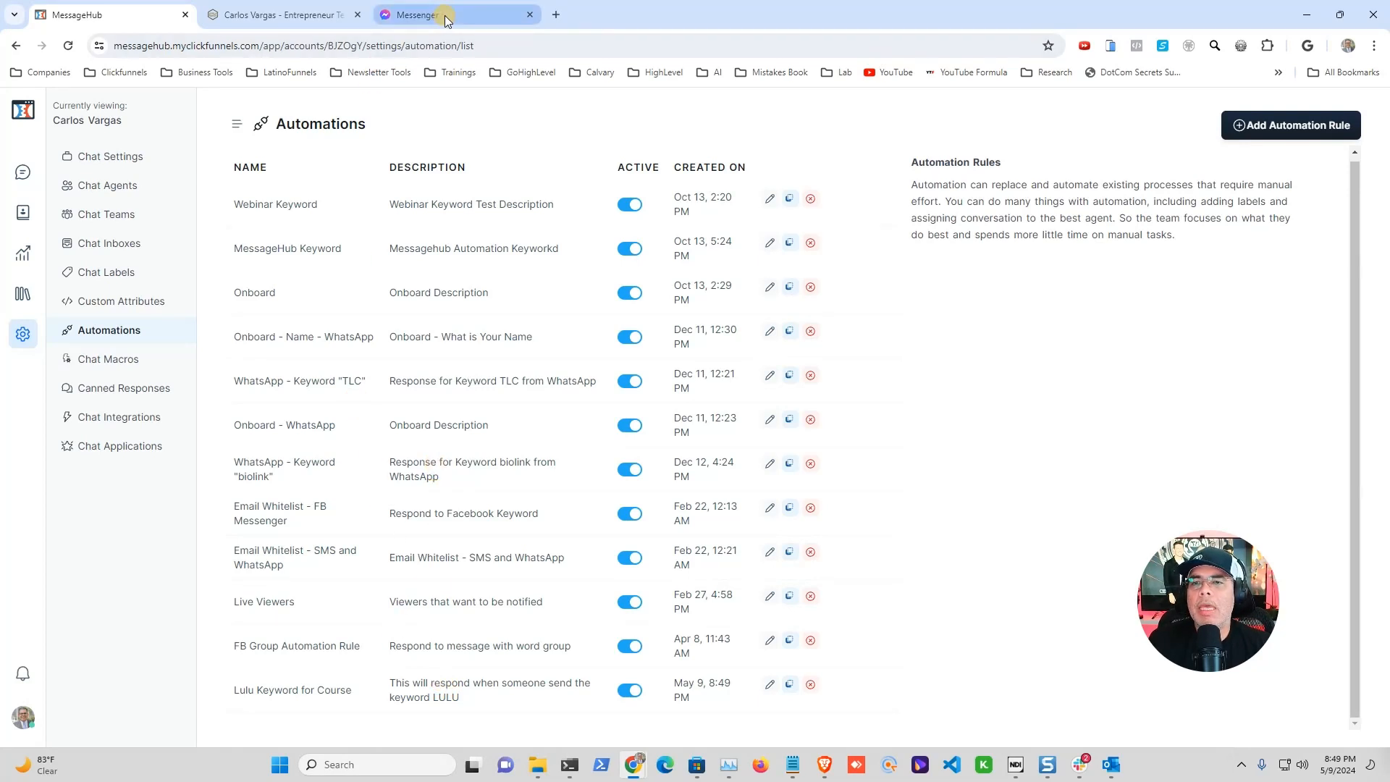
pyautogui.moveTo(444, 17)
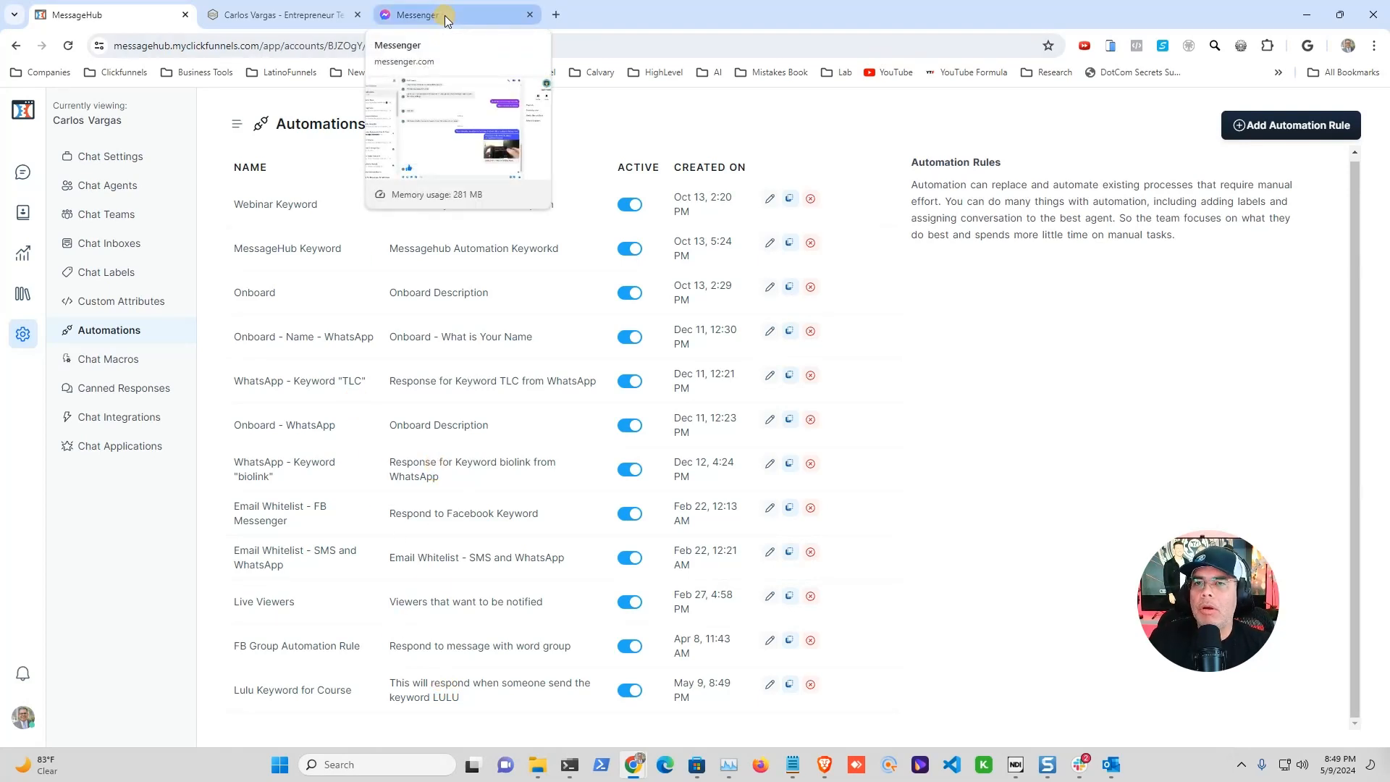
pyautogui.click(445, 15)
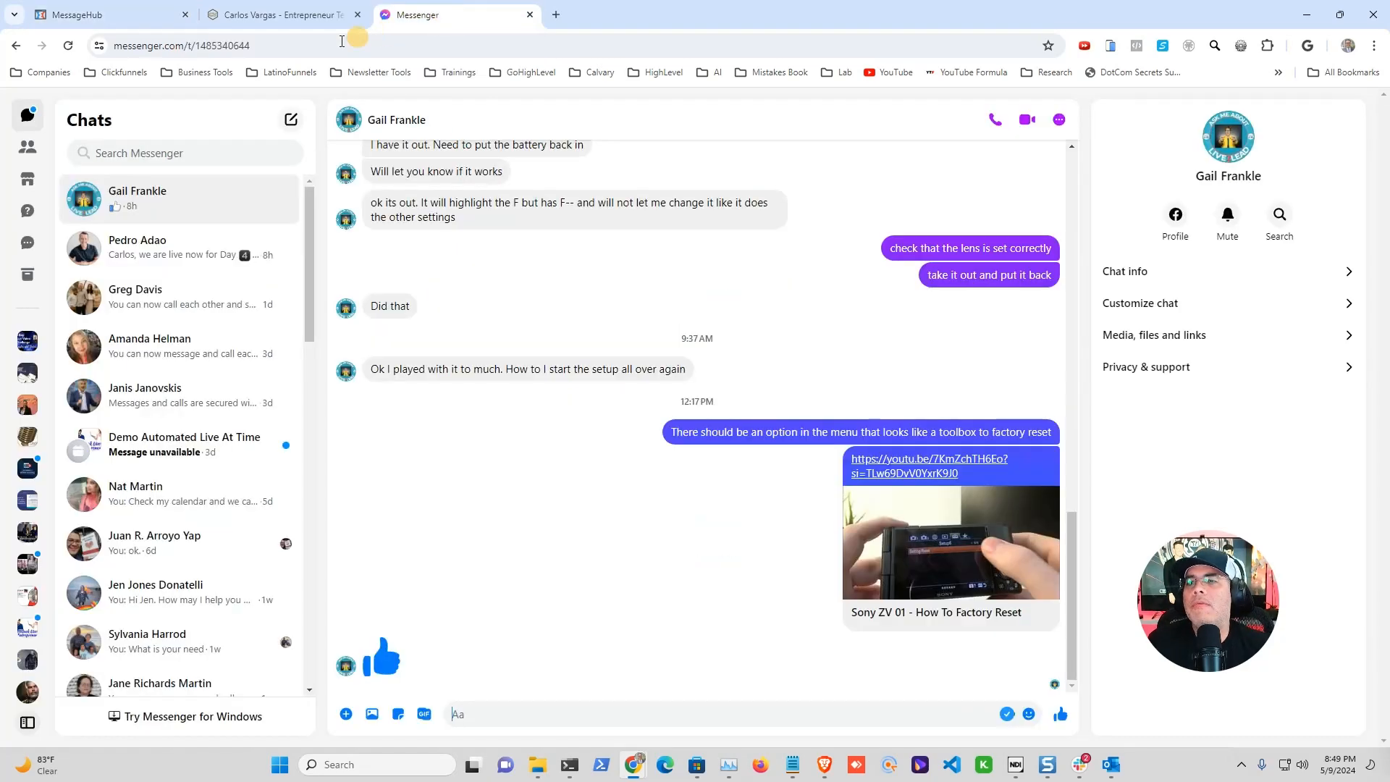
# Step: Start a new Messenger conversation with CF Nerds by searching its page name
pyautogui.click(293, 123)
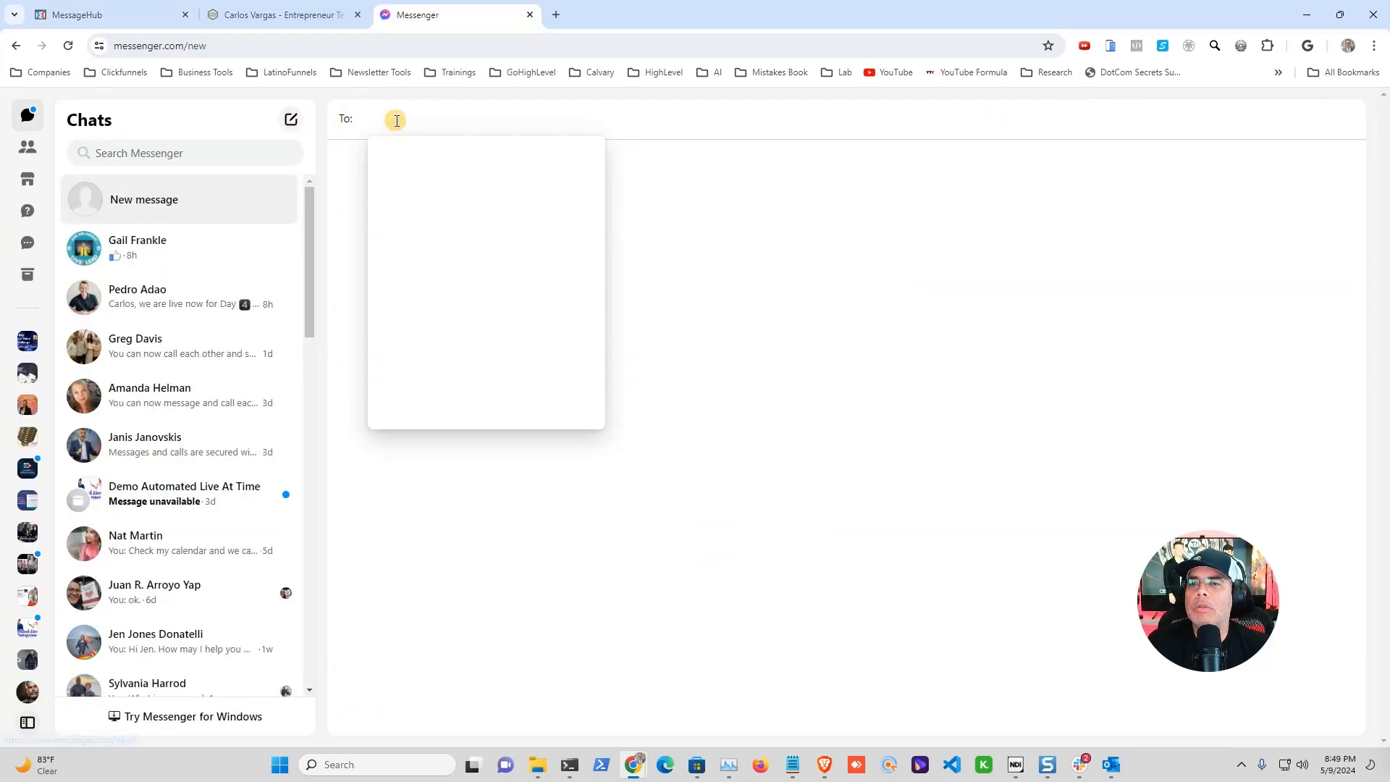
pyautogui.write('cfnerisd')
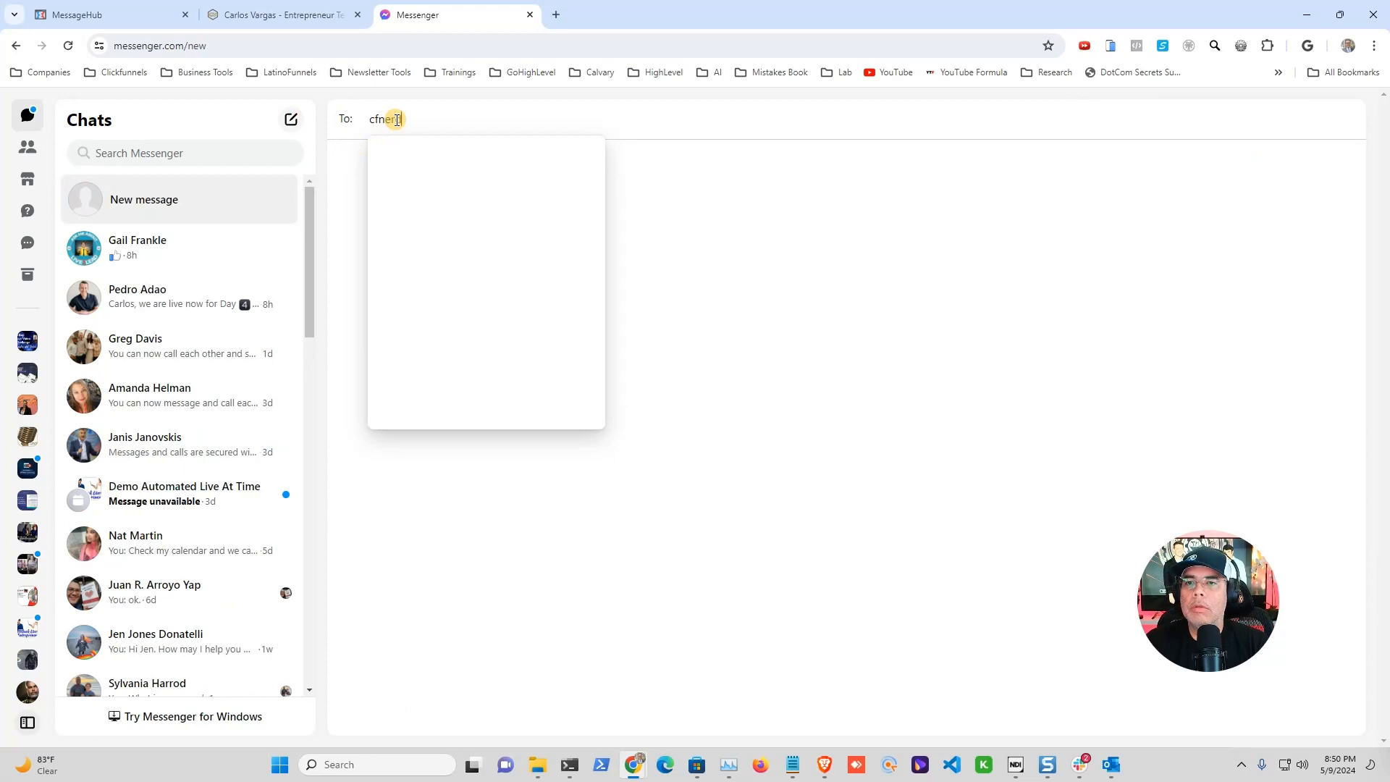
pyautogui.write('otcom')
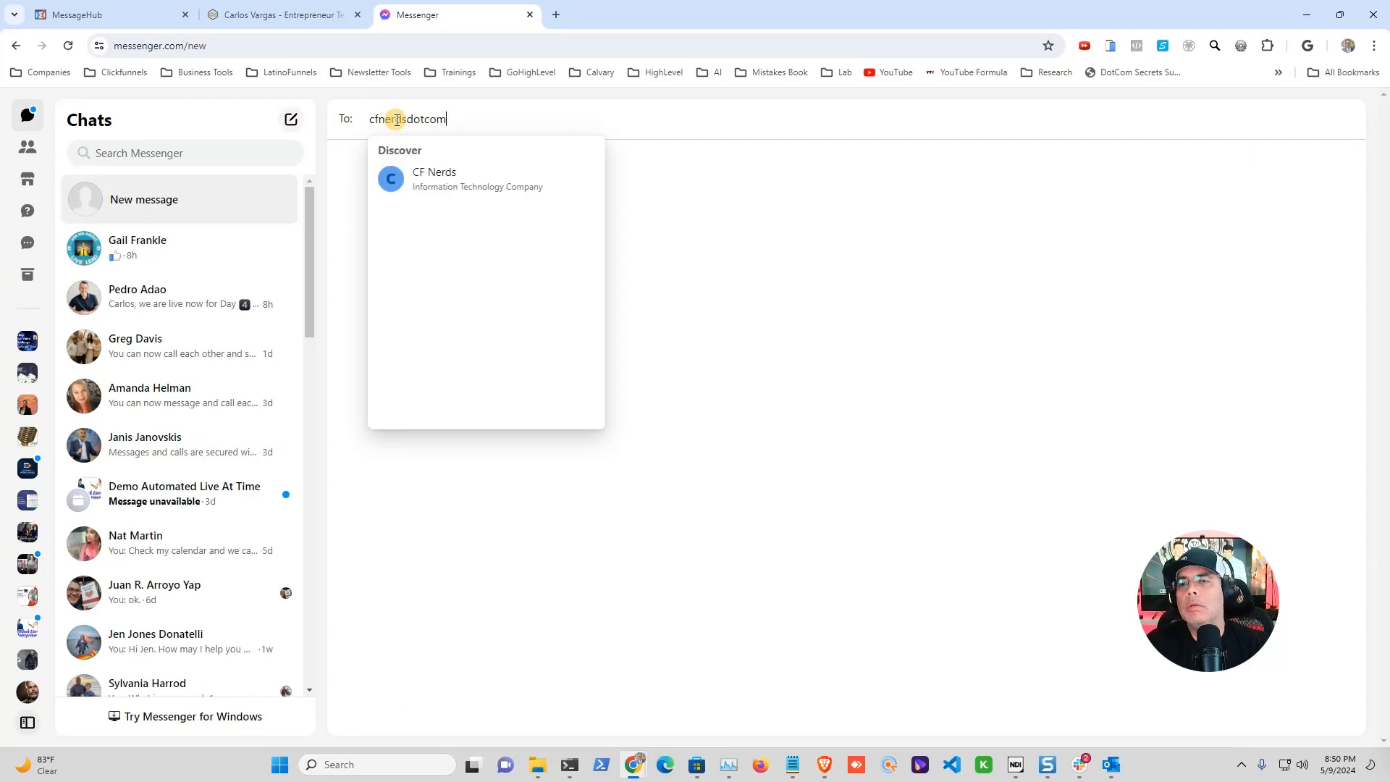
pyautogui.click(400, 168)
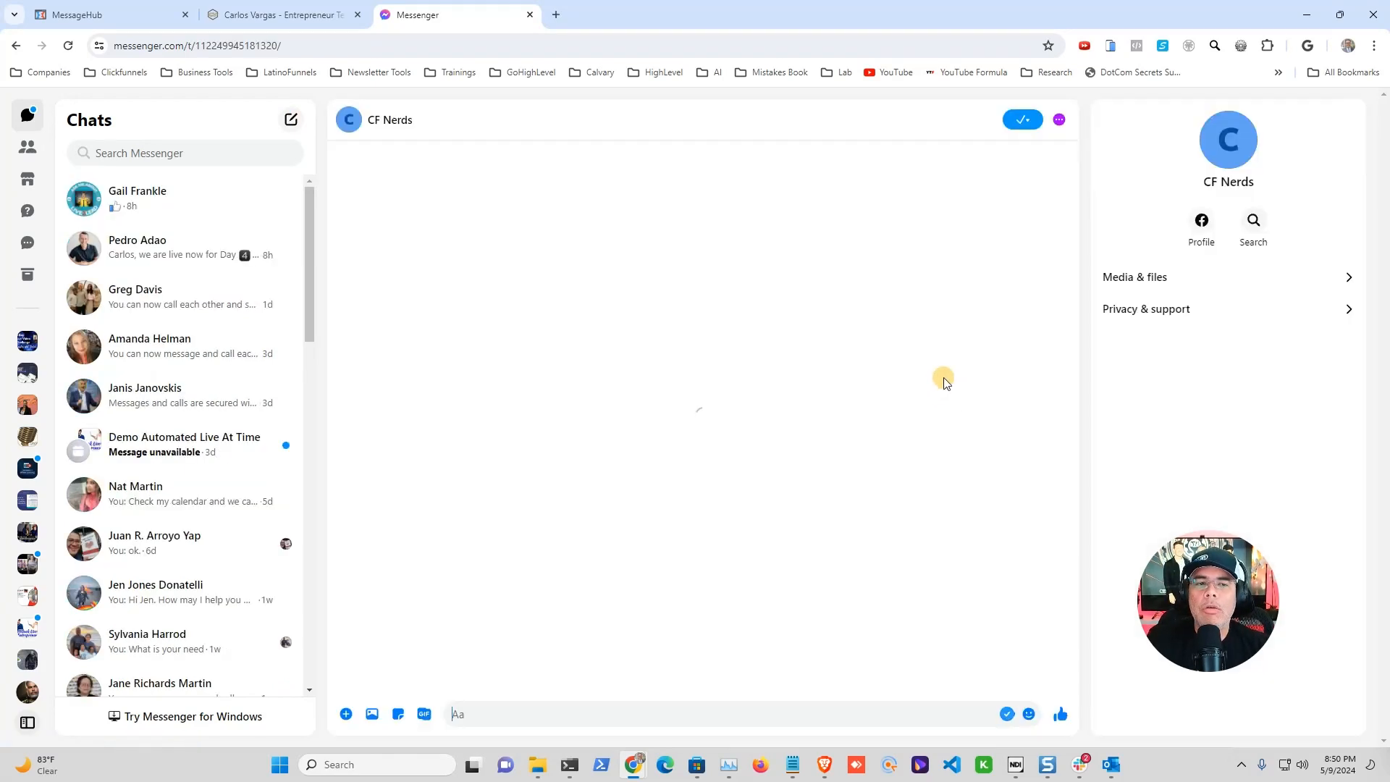
# Step: Send 'lulu' to CF Nerds to trigger the auto-reply, then go to the Keyword Link Generator
pyautogui.click(633, 715)
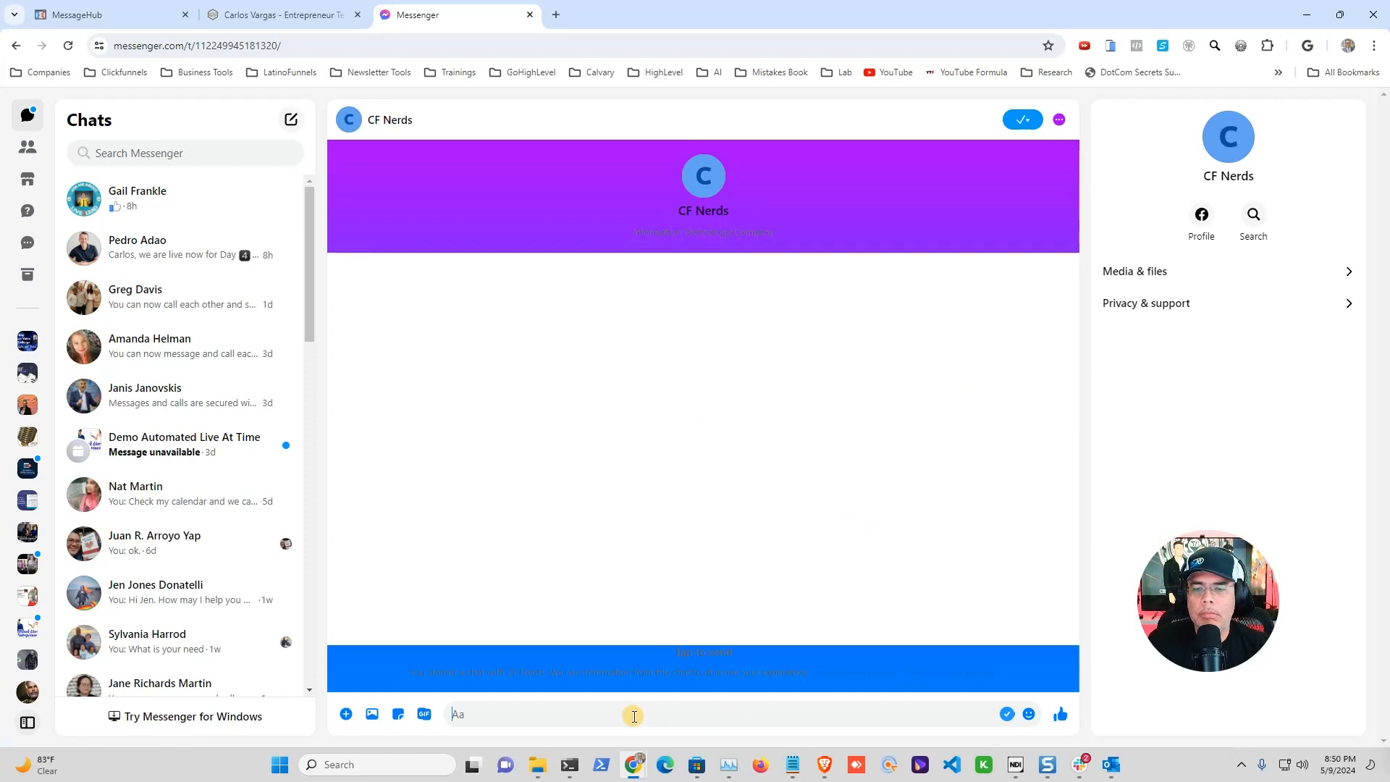
pyautogui.write('lulu')
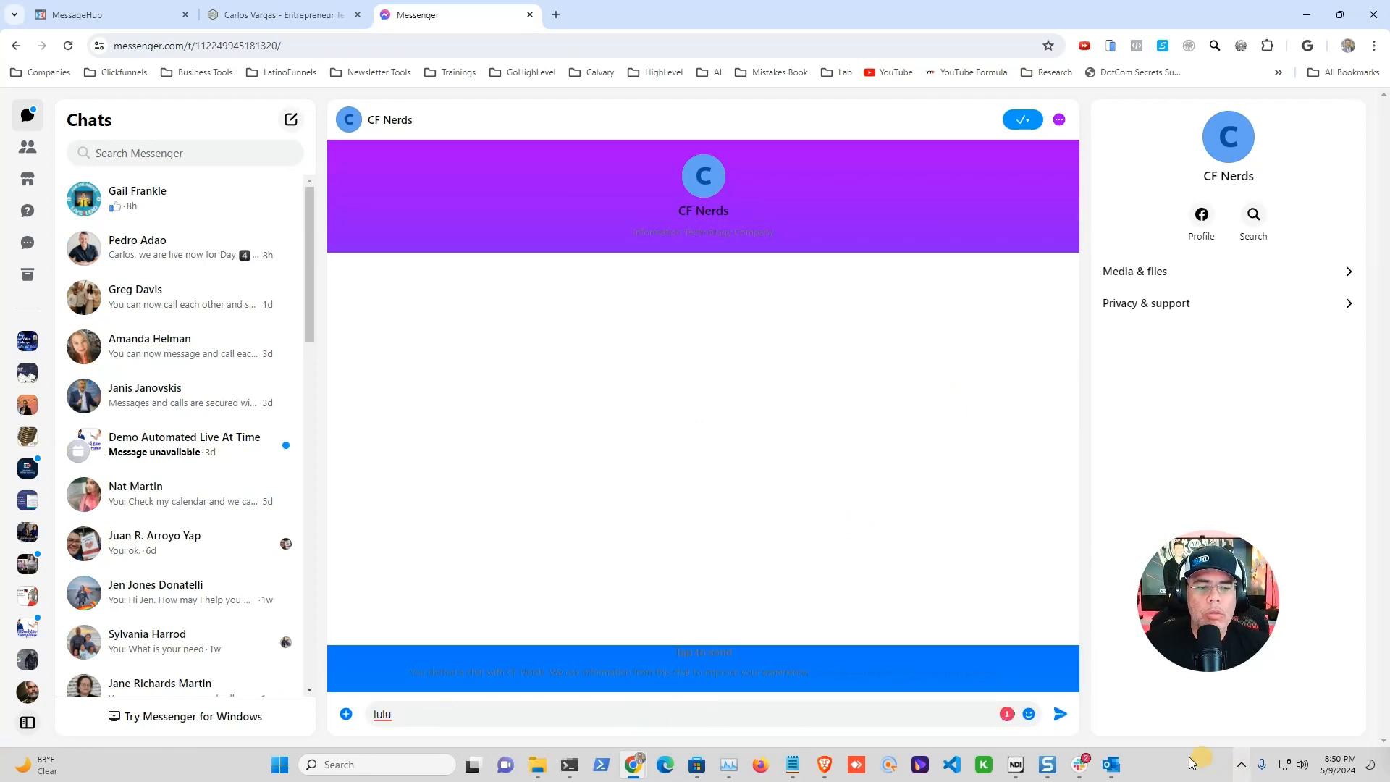
pyautogui.click(1057, 721)
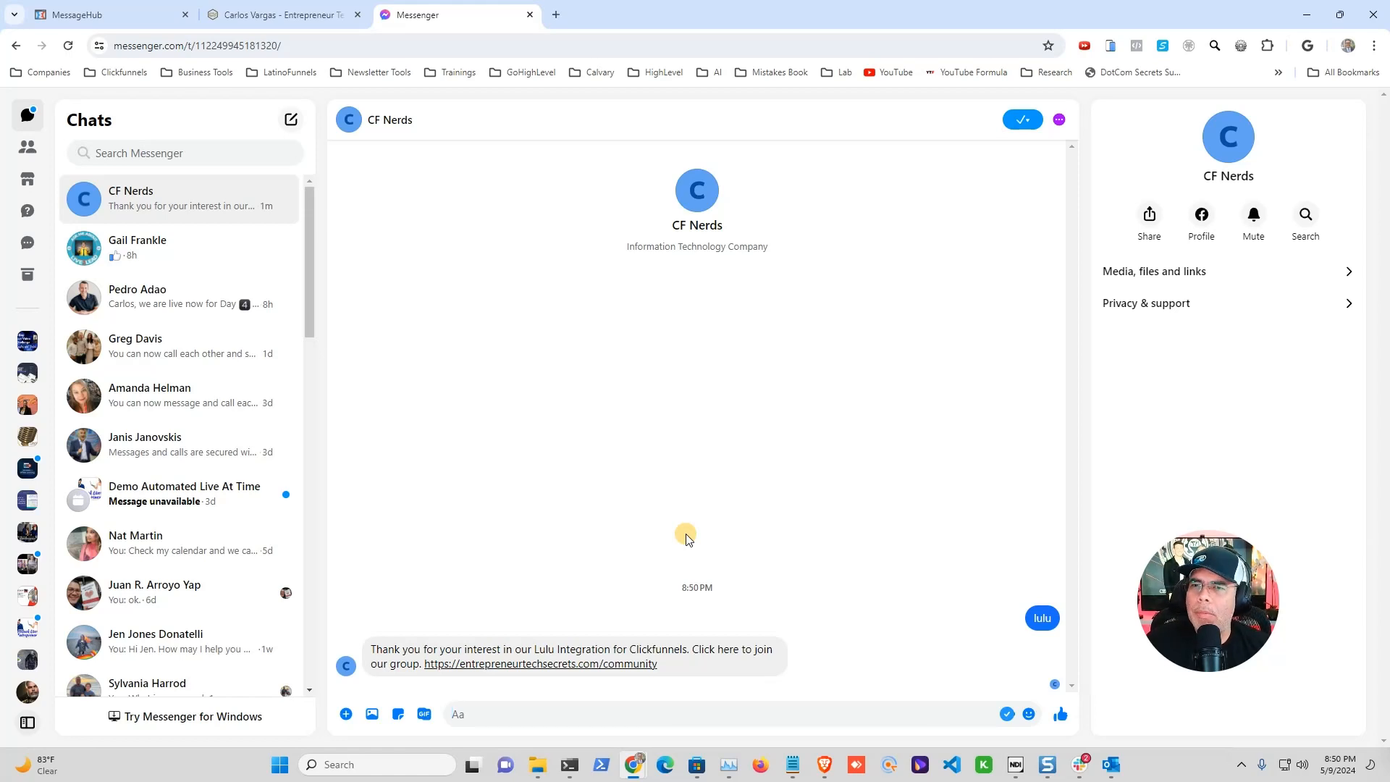
pyautogui.click(290, 14)
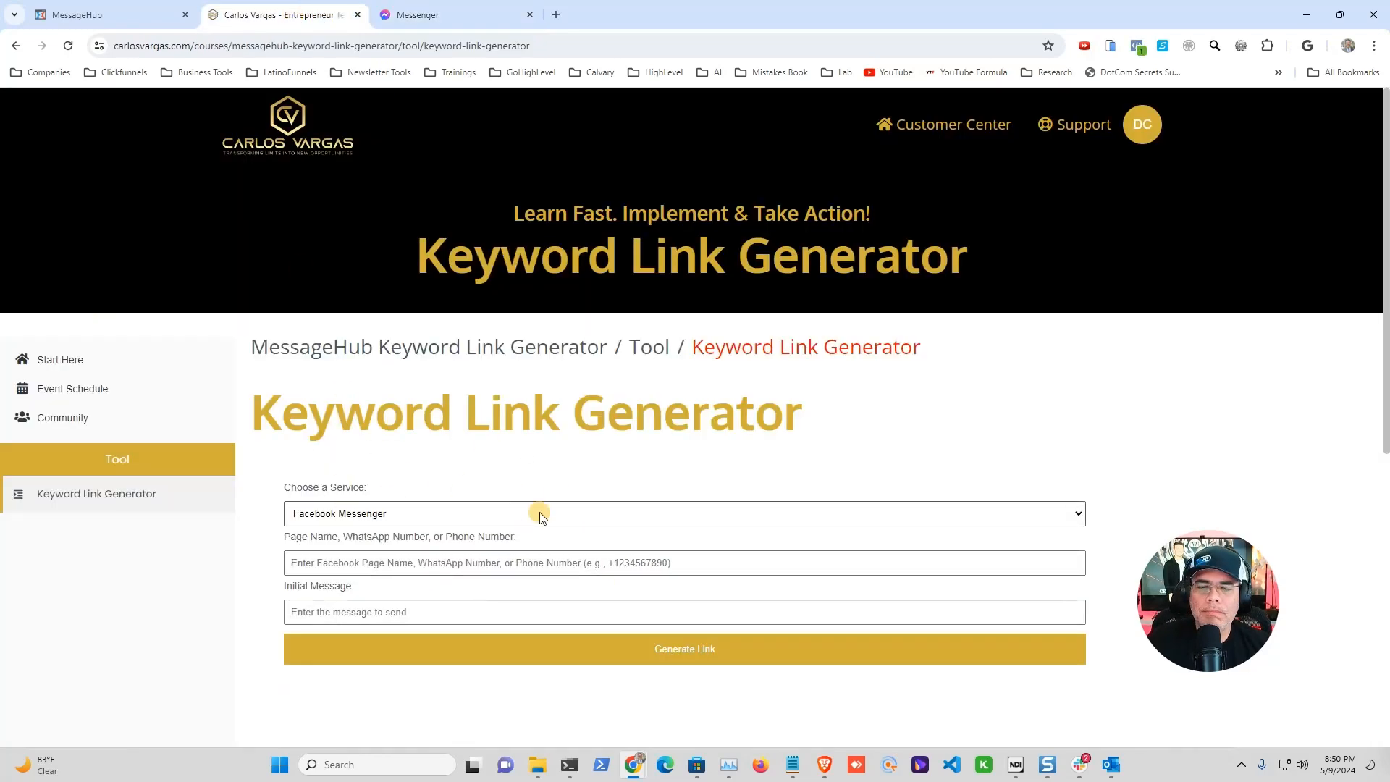
pyautogui.click(1078, 513)
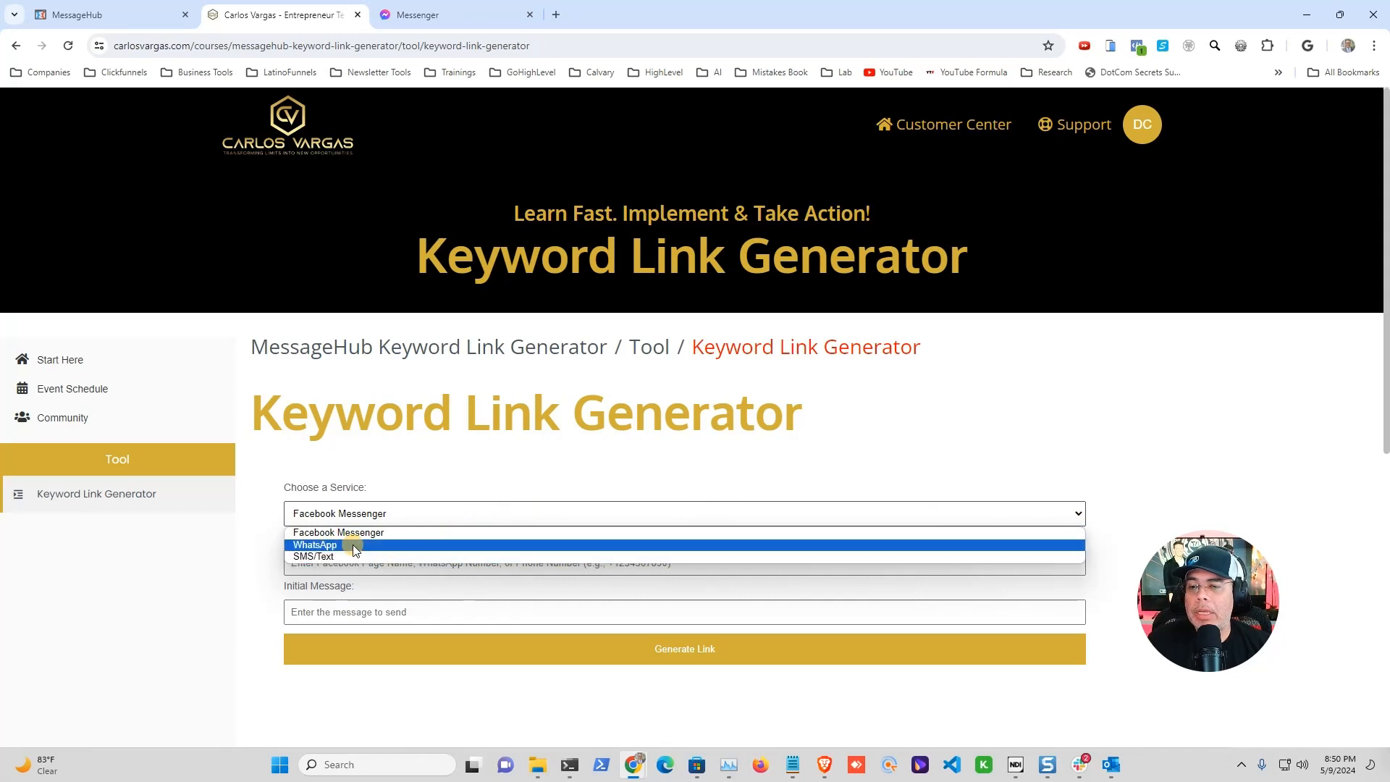
pyautogui.click(426, 532)
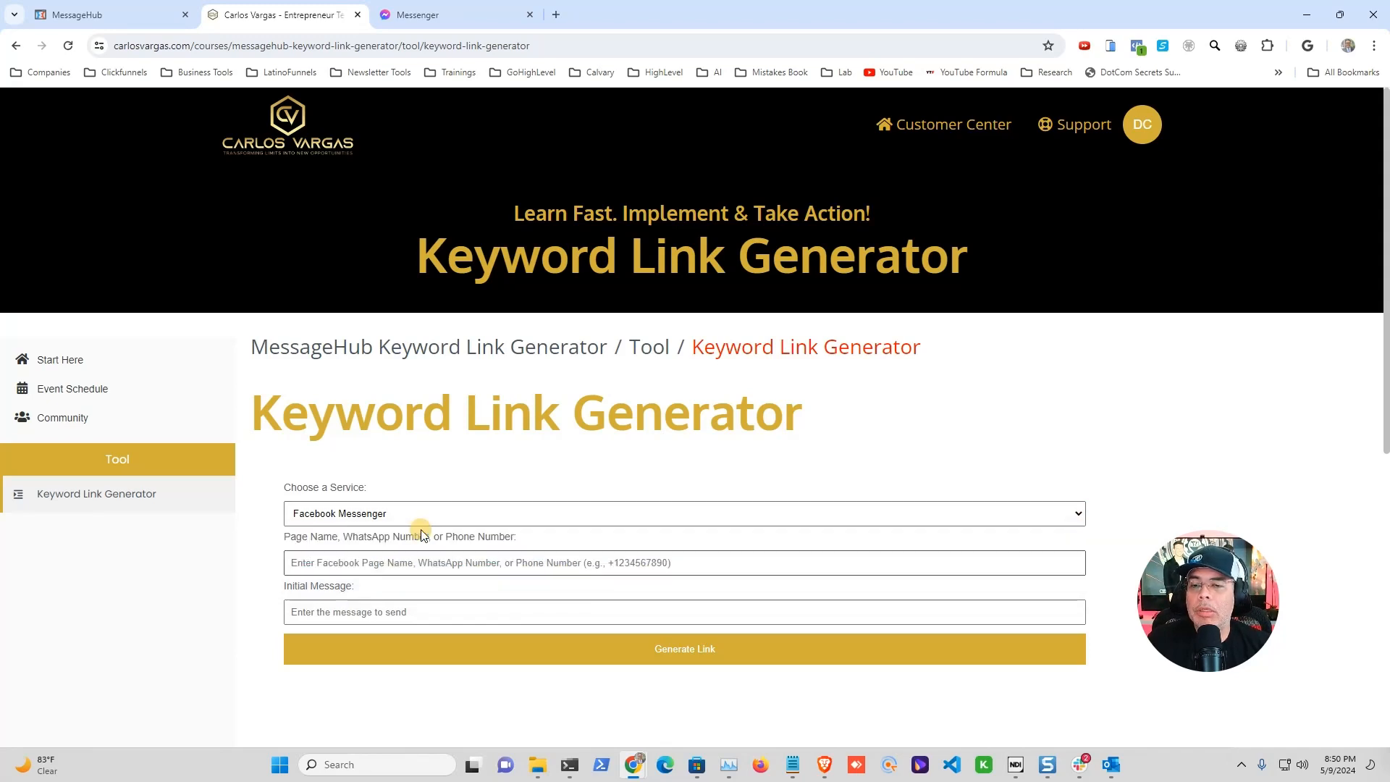
pyautogui.click(374, 564)
pyautogui.write('cf')
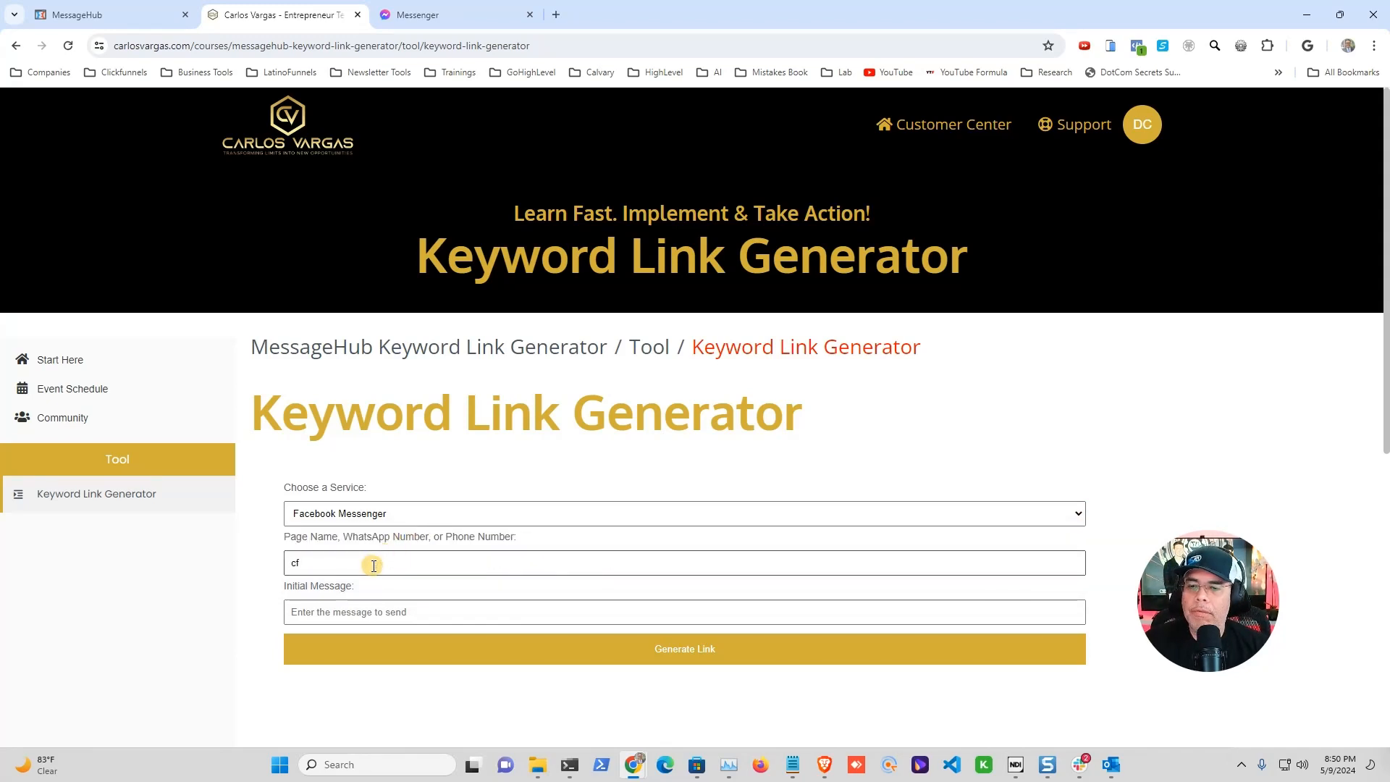
pyautogui.write('nerdsdotco')
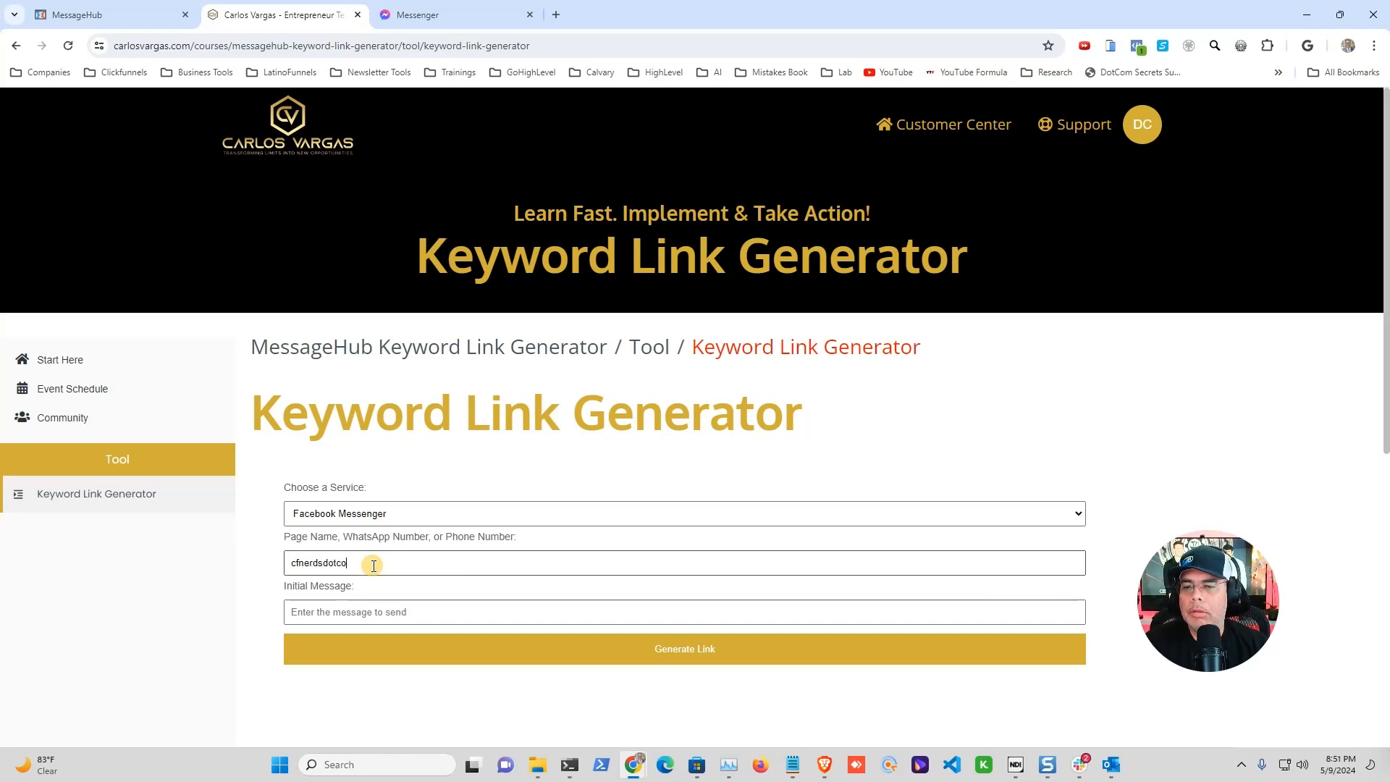
pyautogui.write('m')
pyautogui.click(395, 613)
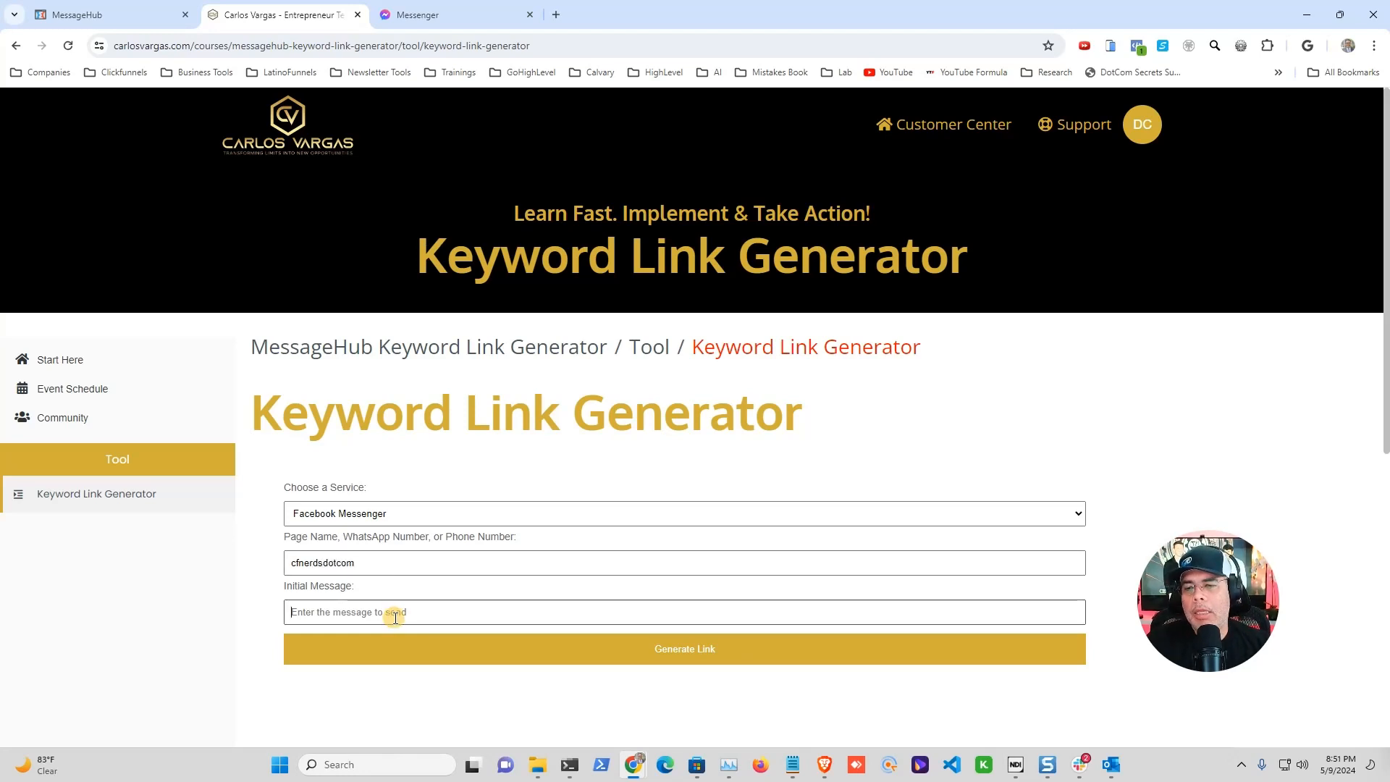
pyautogui.write('luluy')
pyautogui.press('BackSpace')
pyautogui.press('BackSpace')
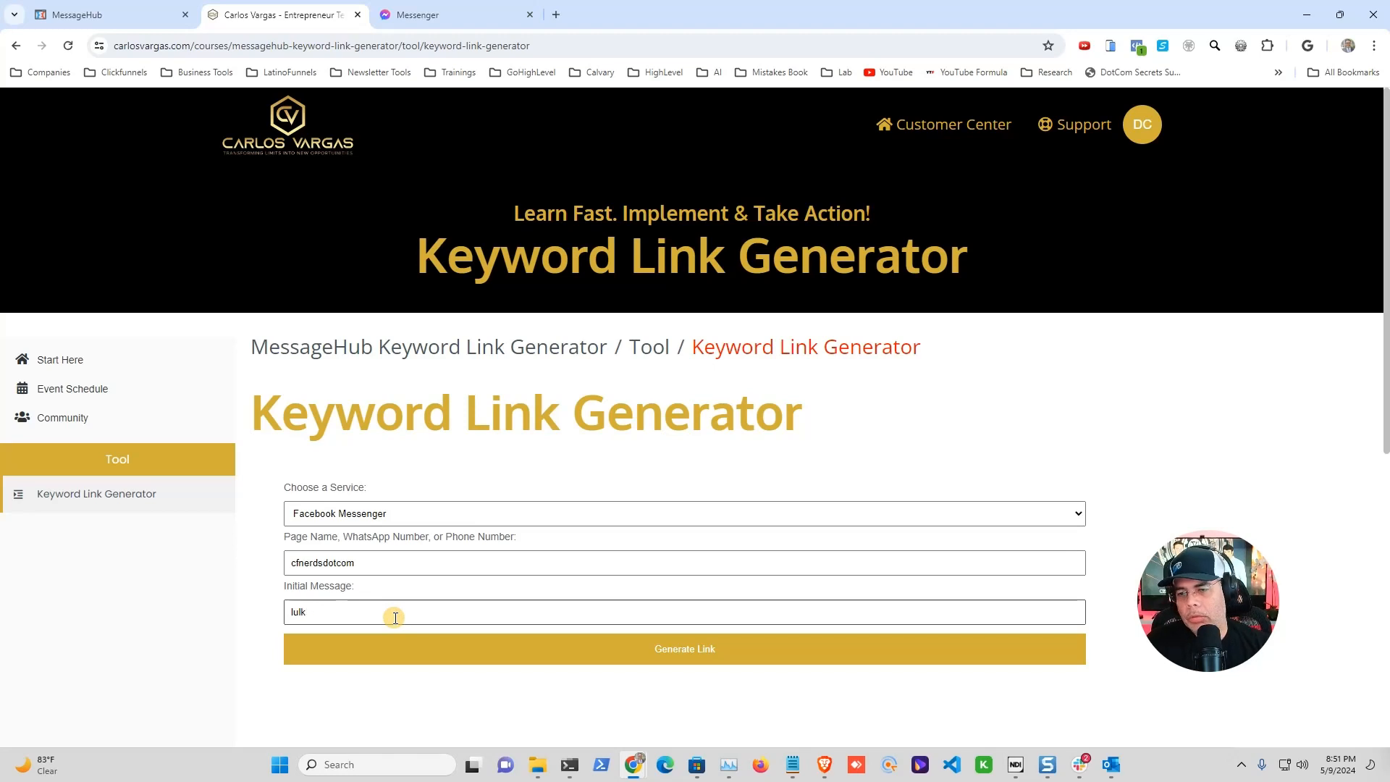
pyautogui.write('u')
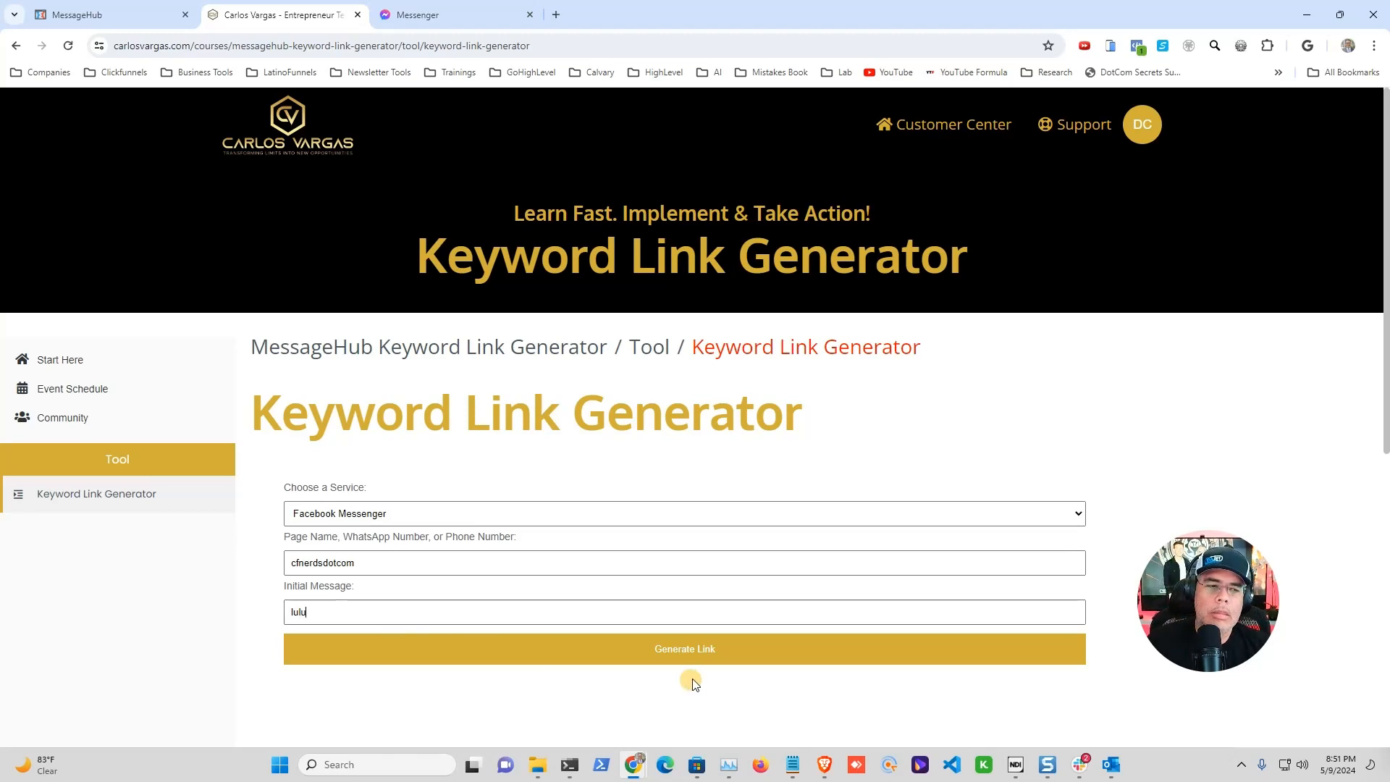
pyautogui.click(707, 656)
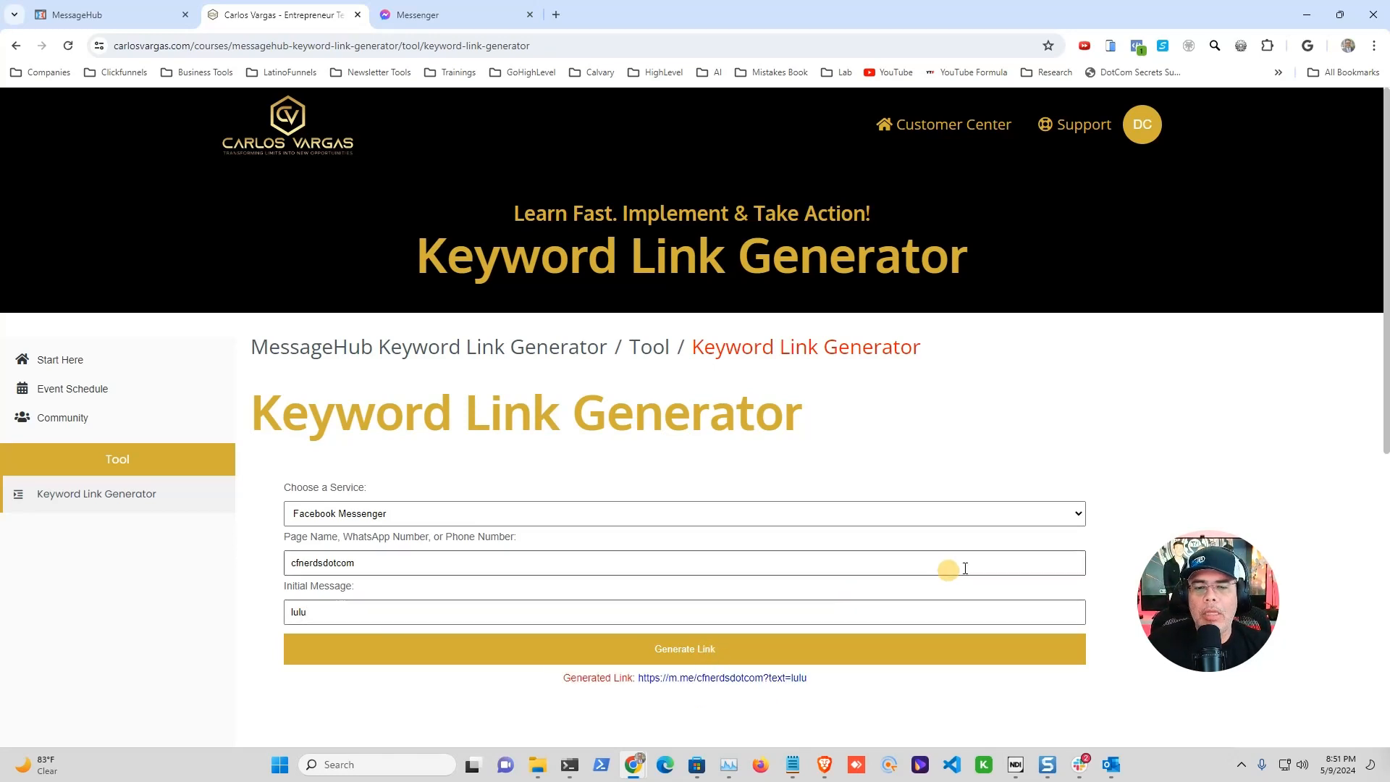
pyautogui.scroll(-2, 891, 565)
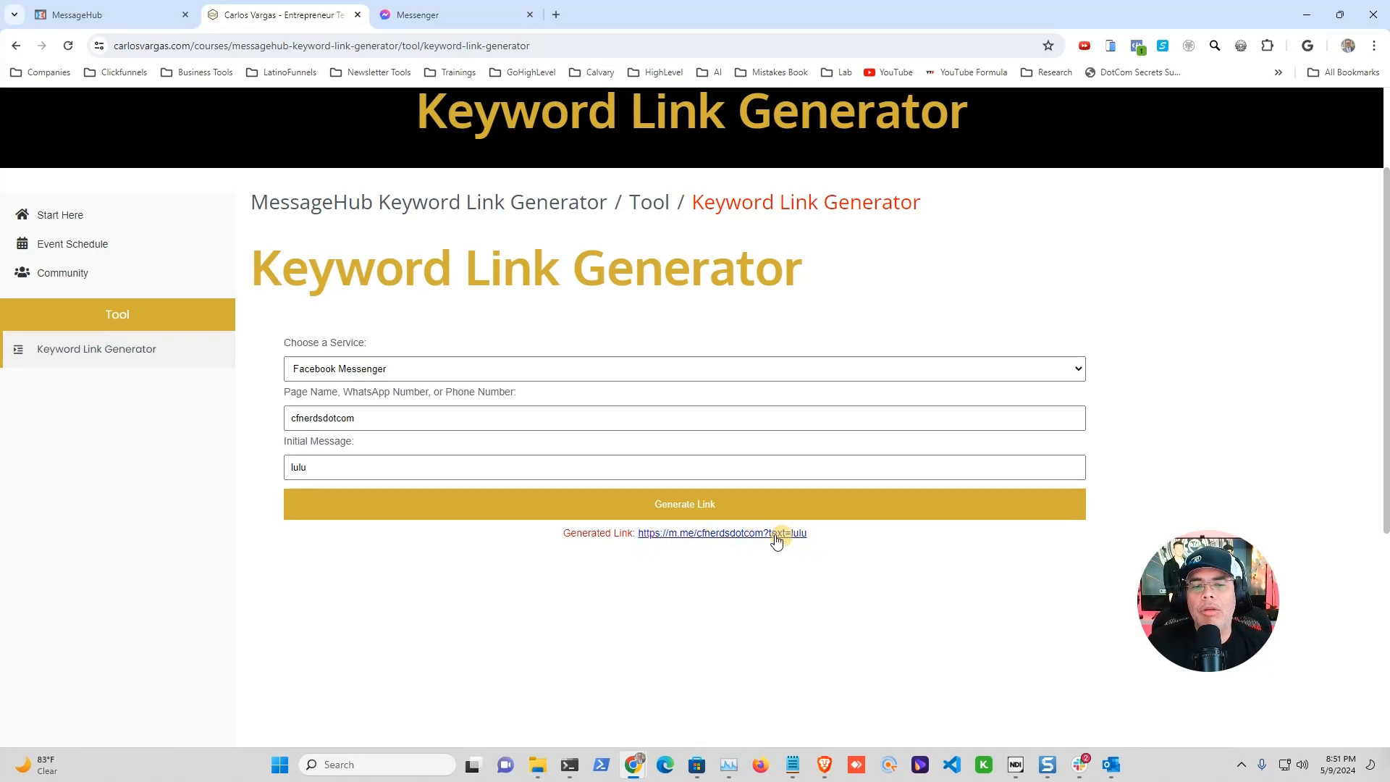
# Step: Switch the service to SMS/Text and replace the page name with the business phone number
pyautogui.click(1077, 372)
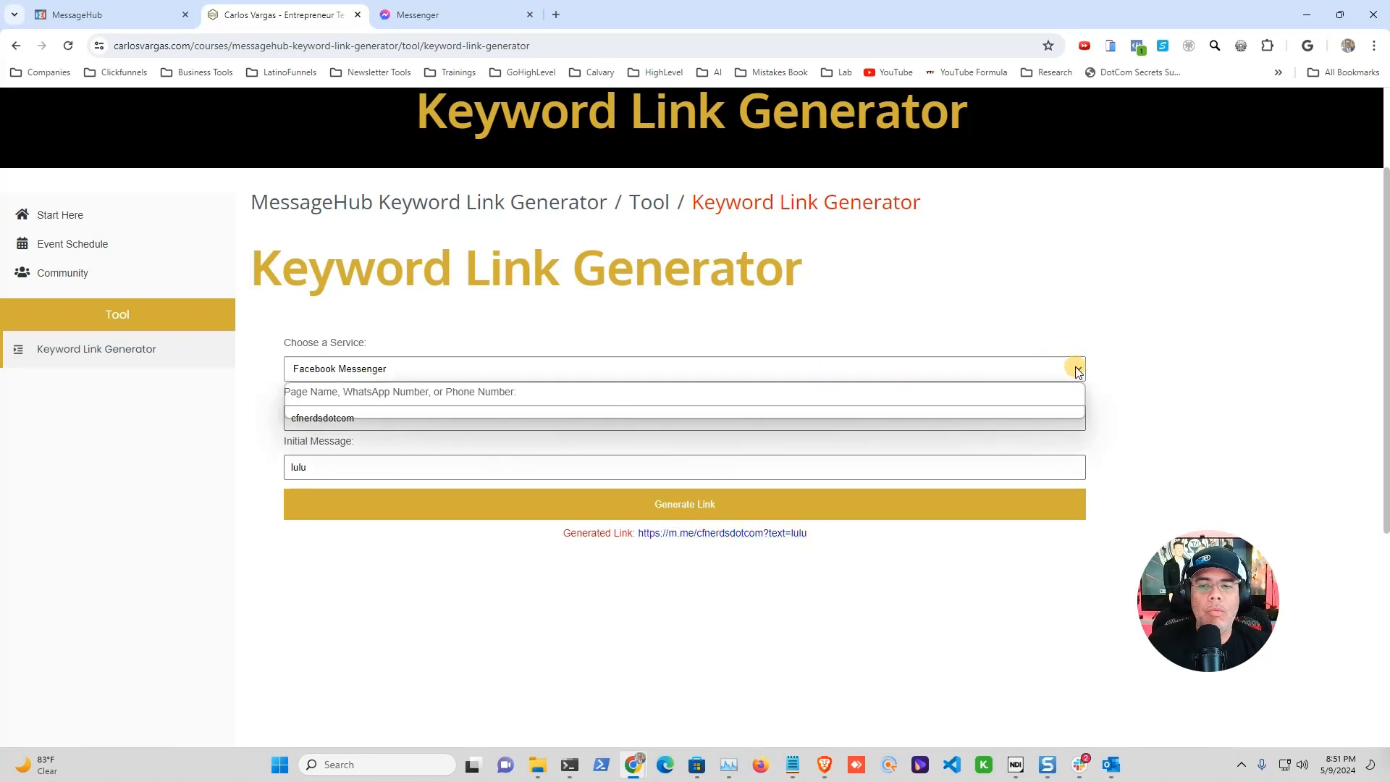
pyautogui.click(319, 411)
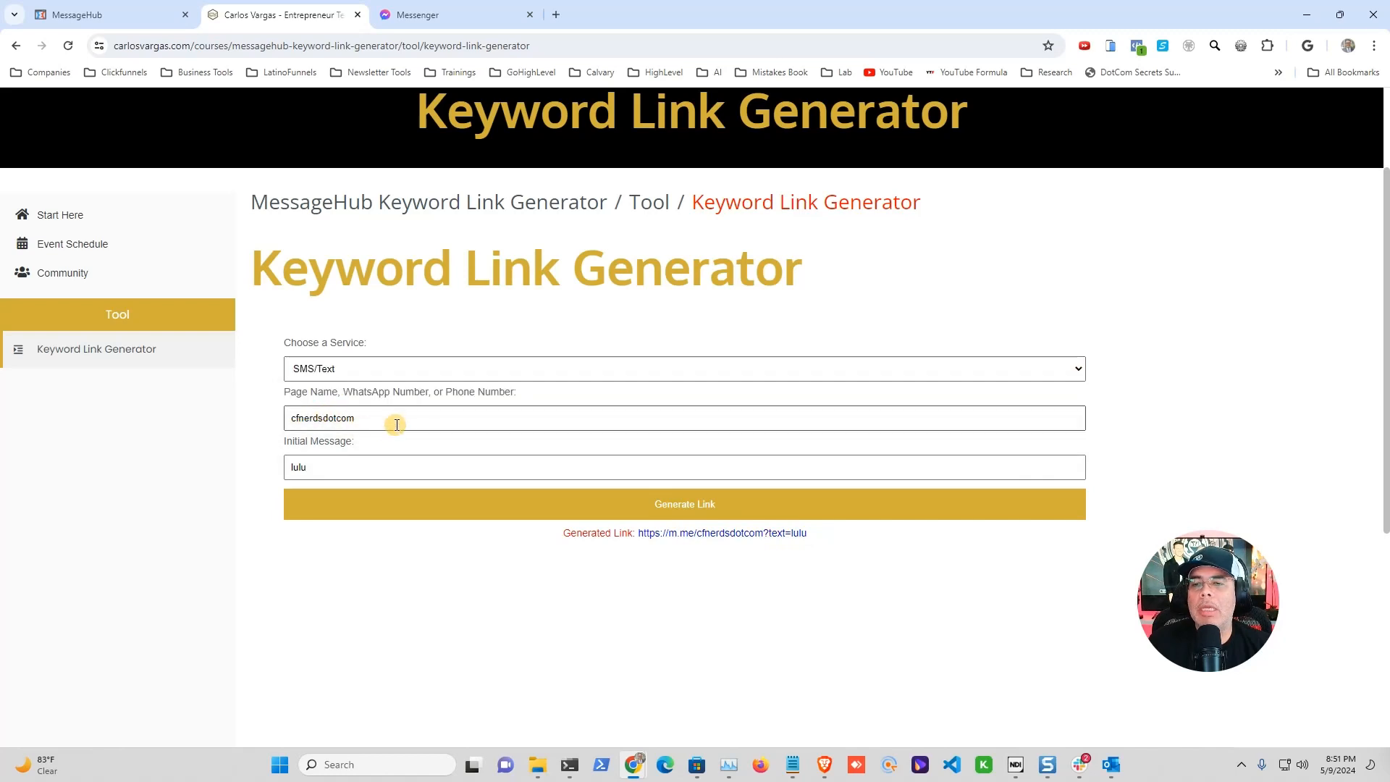
pyautogui.moveTo(397, 425); pyautogui.dragTo(268, 417)
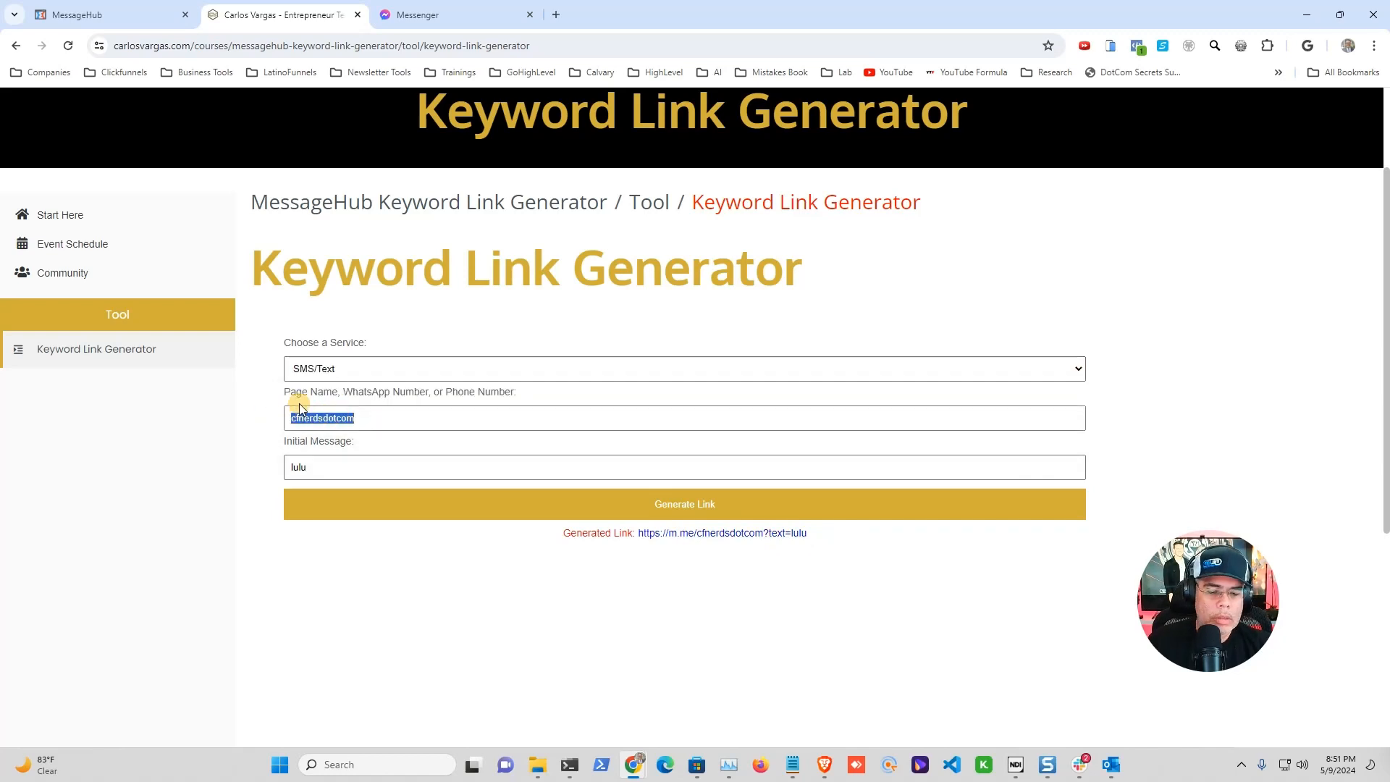
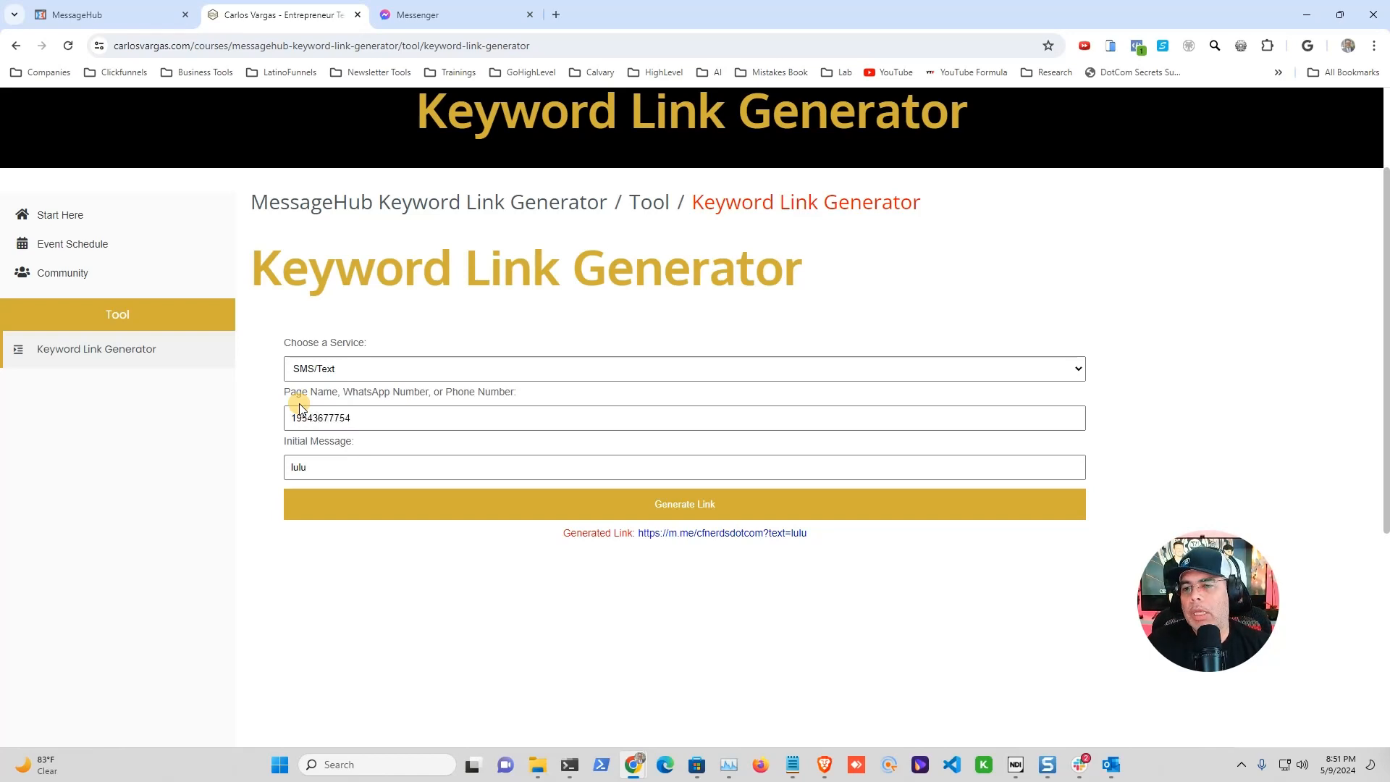
# Step: Generate the SMS link after prefixing the number with '+', then return to MessageHub
pyautogui.click(714, 506)
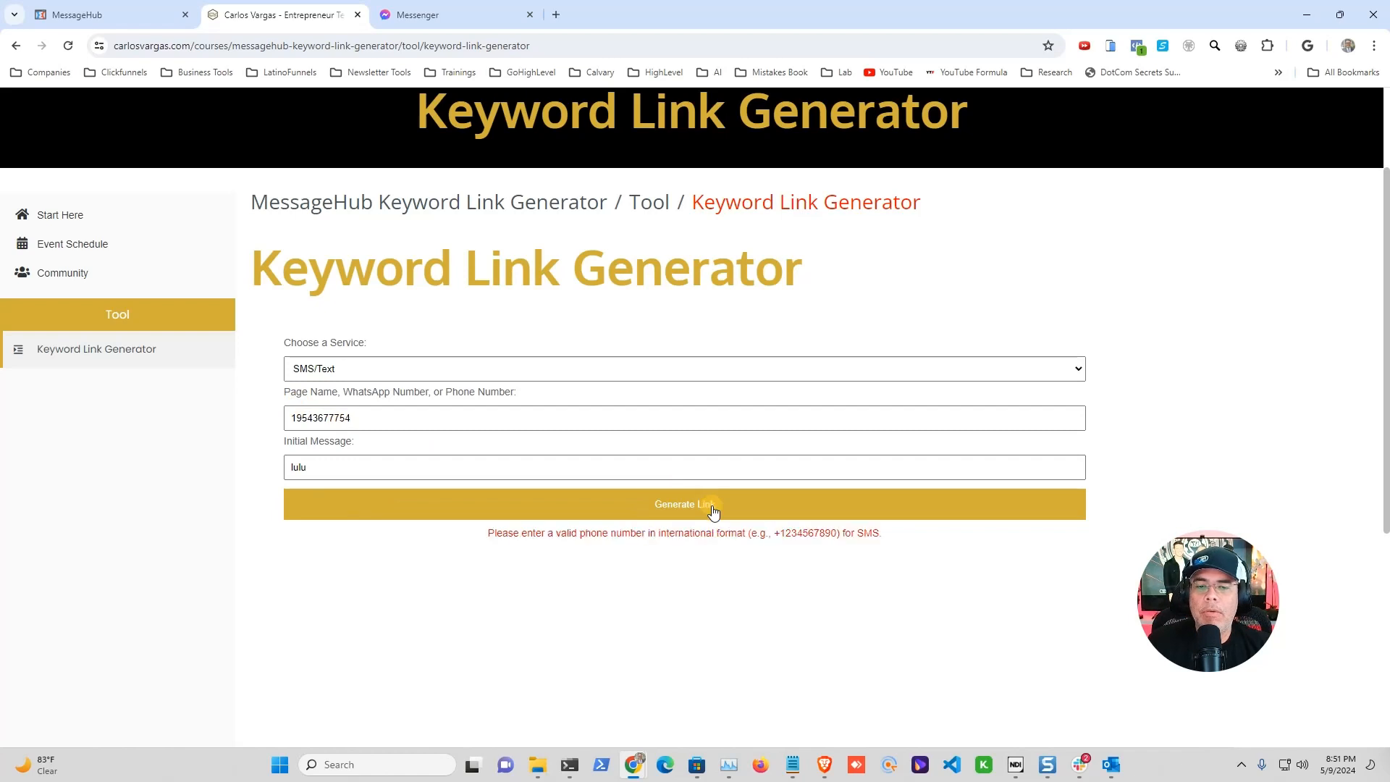
pyautogui.click(289, 418)
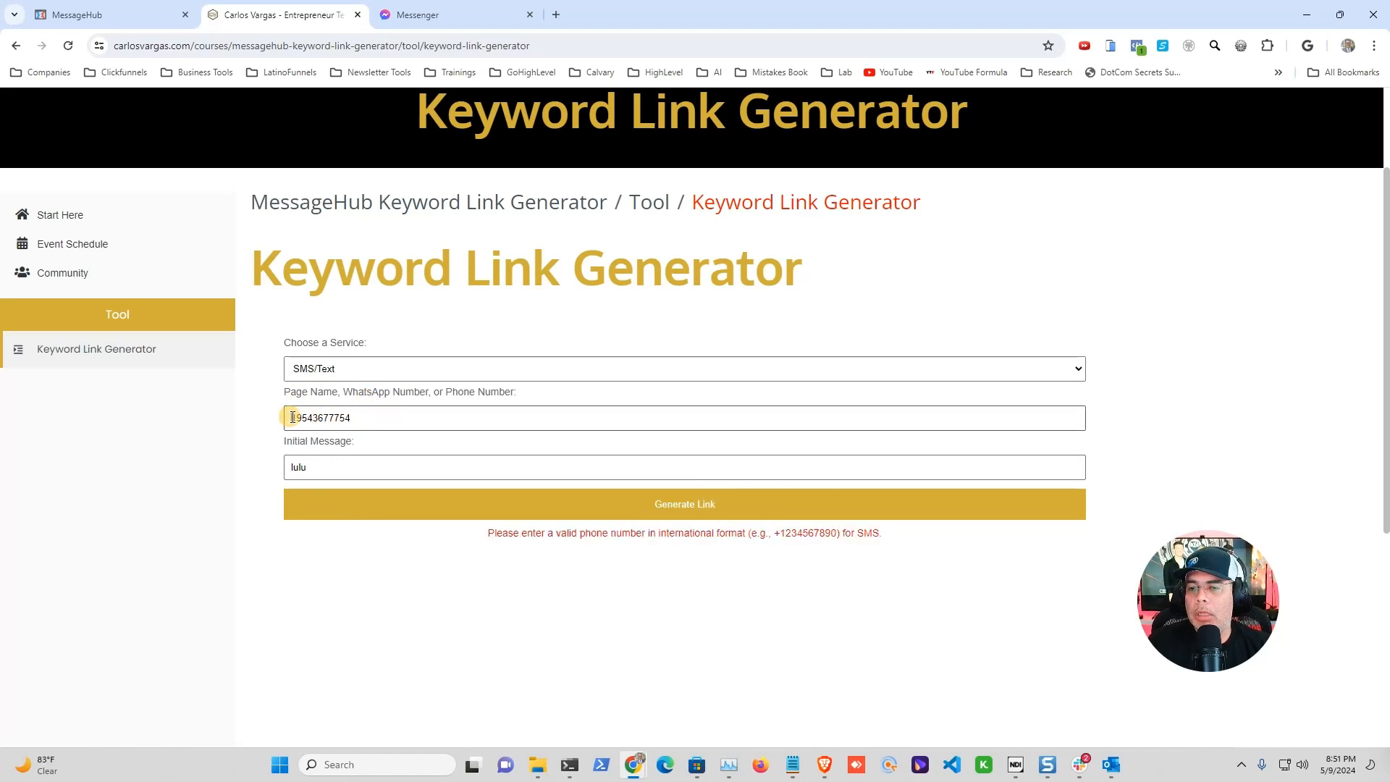
pyautogui.write('+')
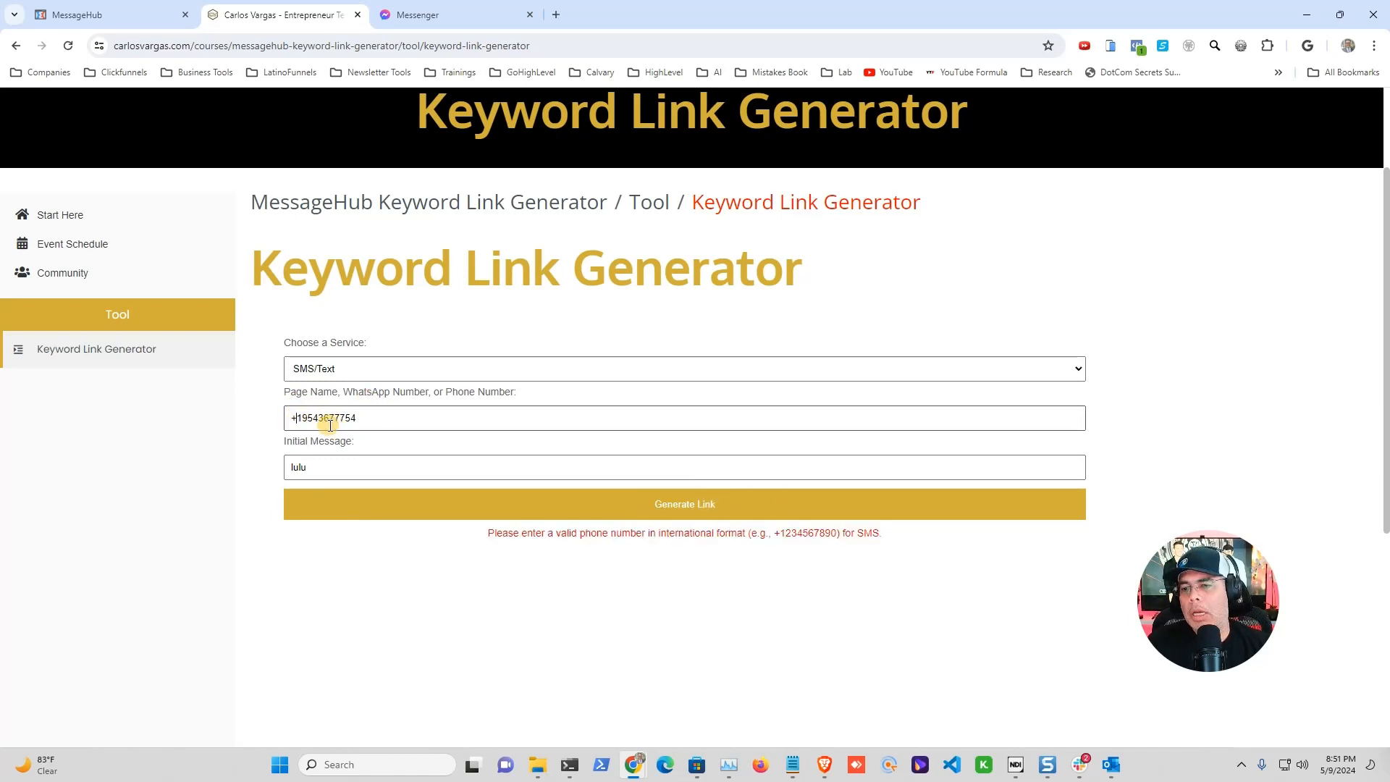
pyautogui.click(714, 508)
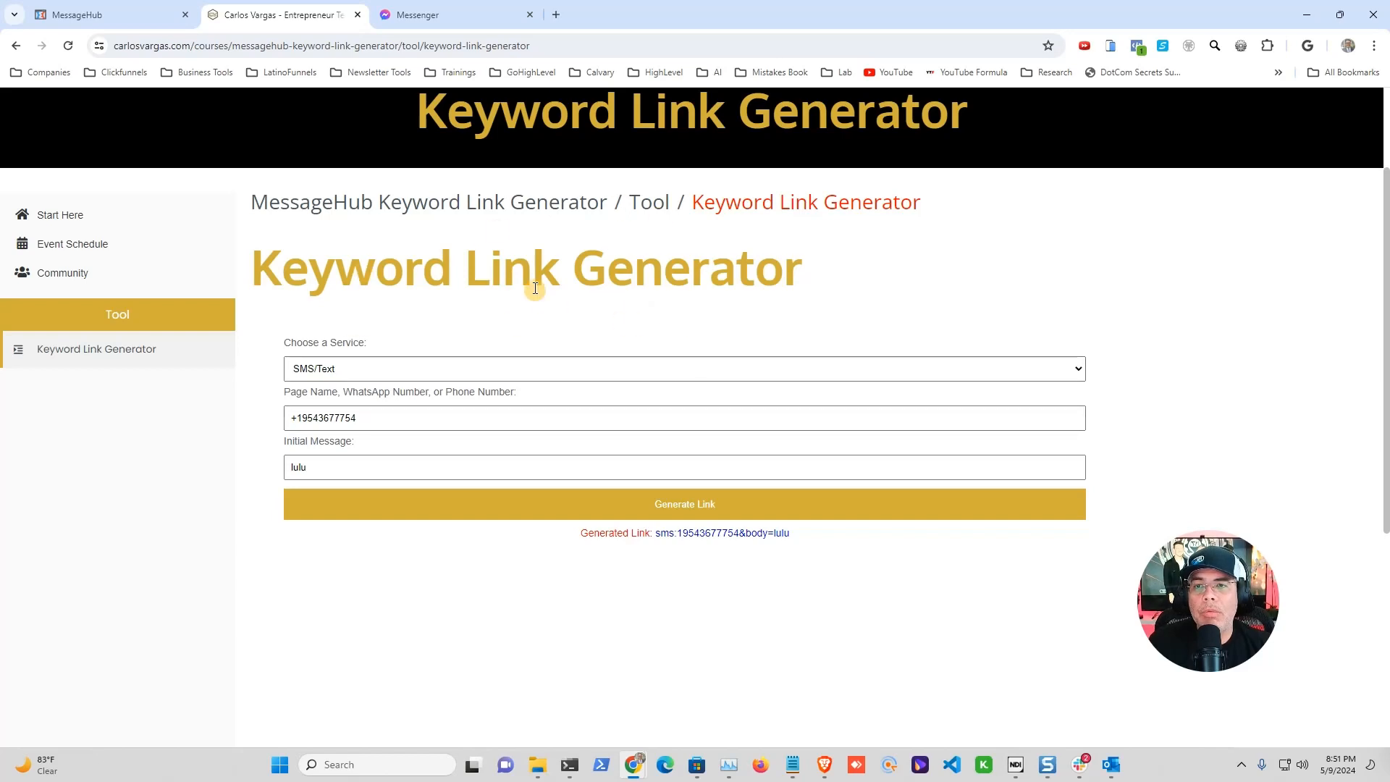
pyautogui.click(107, 13)
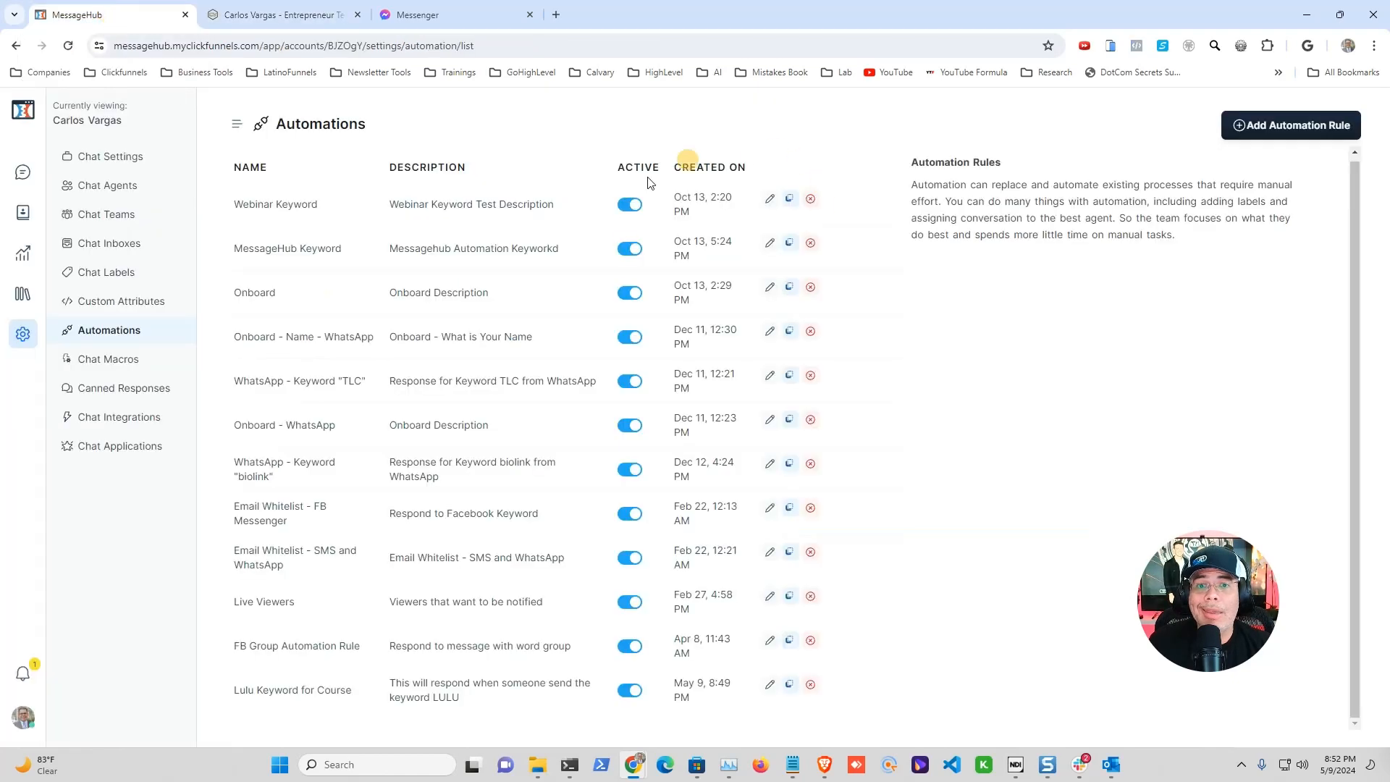